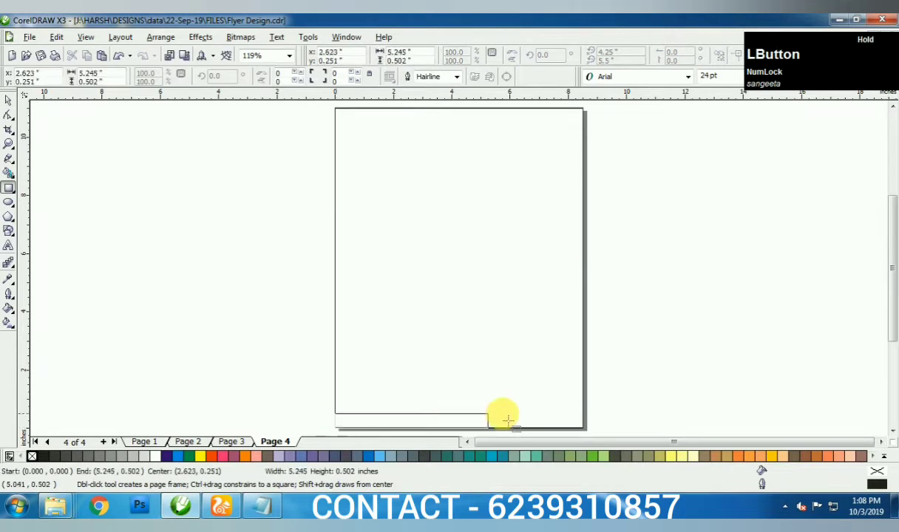
# - Convert the bottom strip to curves and add a node on its top edge
pyautogui.rightClick(460, 416)
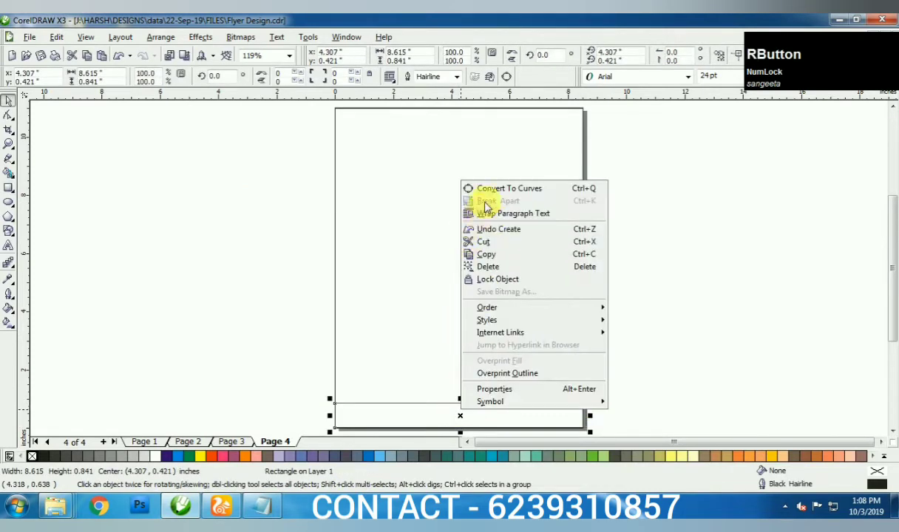
pyautogui.click(510, 189)
pyautogui.scroll(3, 401, 404)
pyautogui.press('F10')
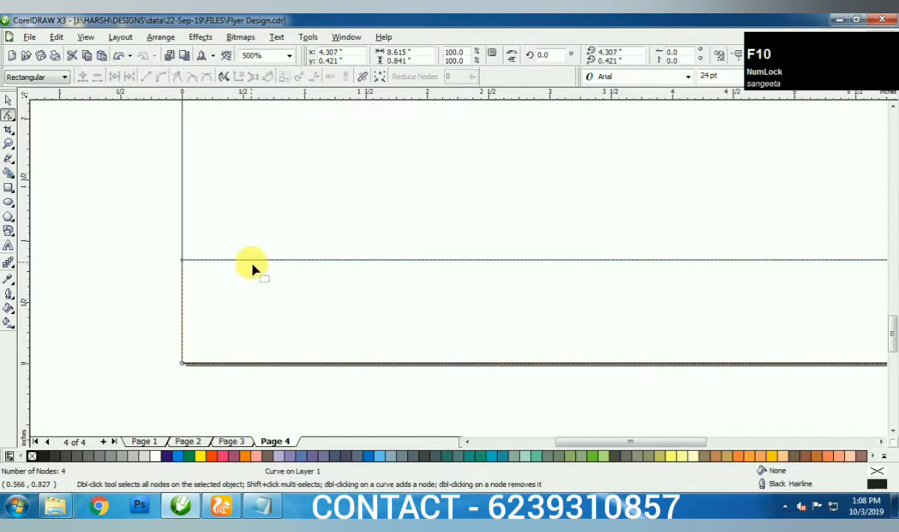
pyautogui.doubleClick(257, 260)
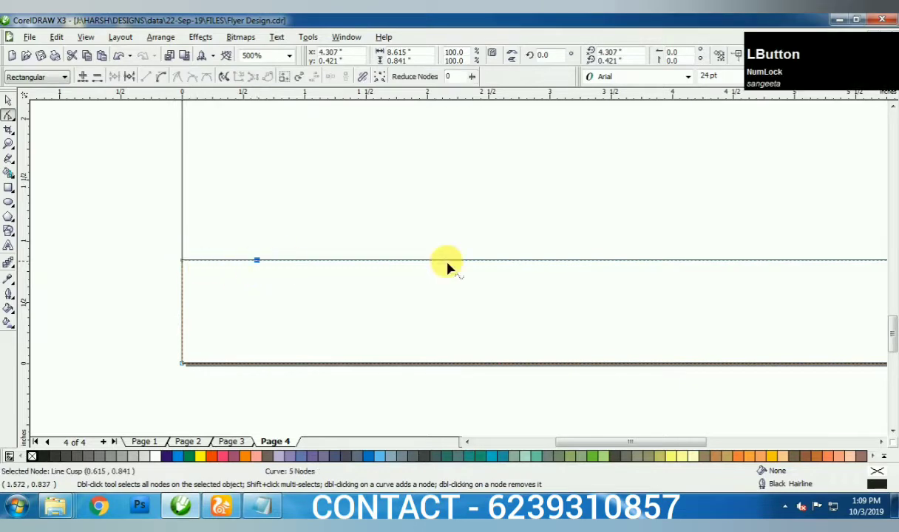
pyautogui.scroll(-1, 577, 276)
pyautogui.scroll(1, 429, 271)
pyautogui.press('space')
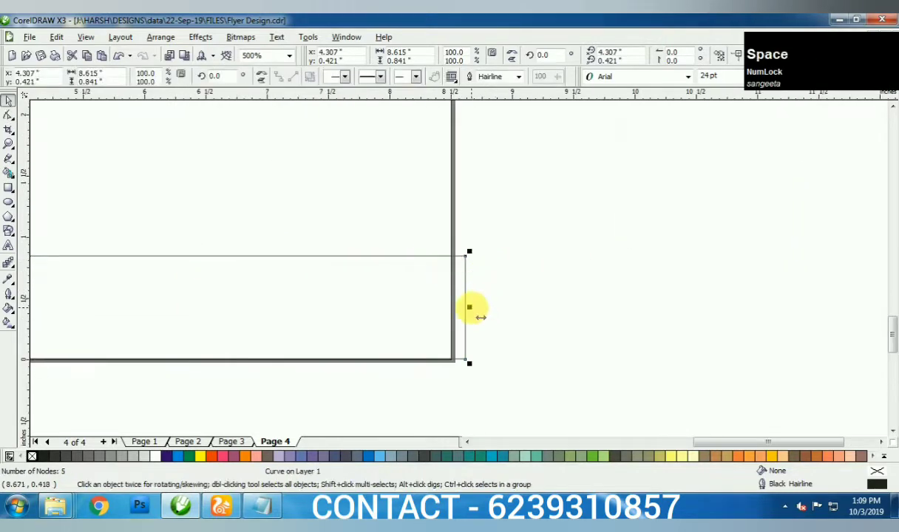
# - Add margin guidelines near the left, right, bottom and top page edges
pyautogui.click(512, 308)
pyautogui.press('F4')
pyautogui.moveTo(21, 237); pyautogui.dragTo(355, 257)
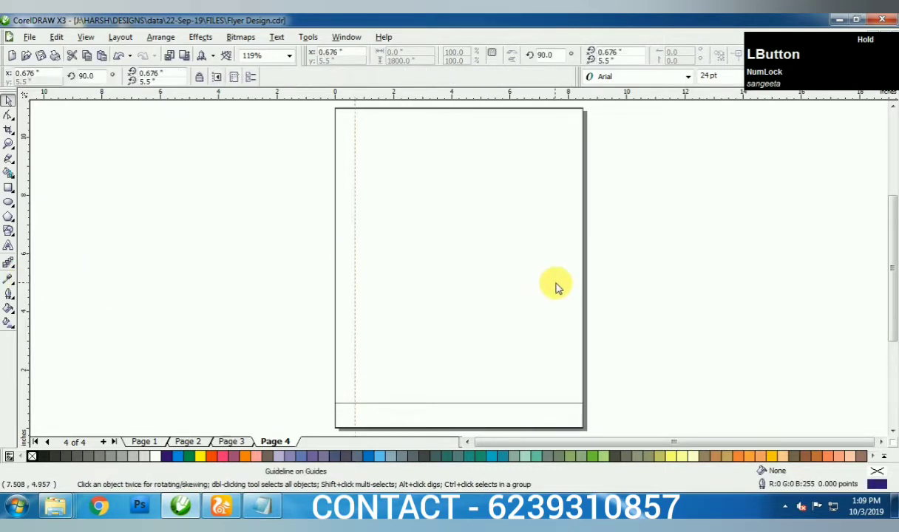
pyautogui.moveTo(565, 285); pyautogui.dragTo(565, 285)
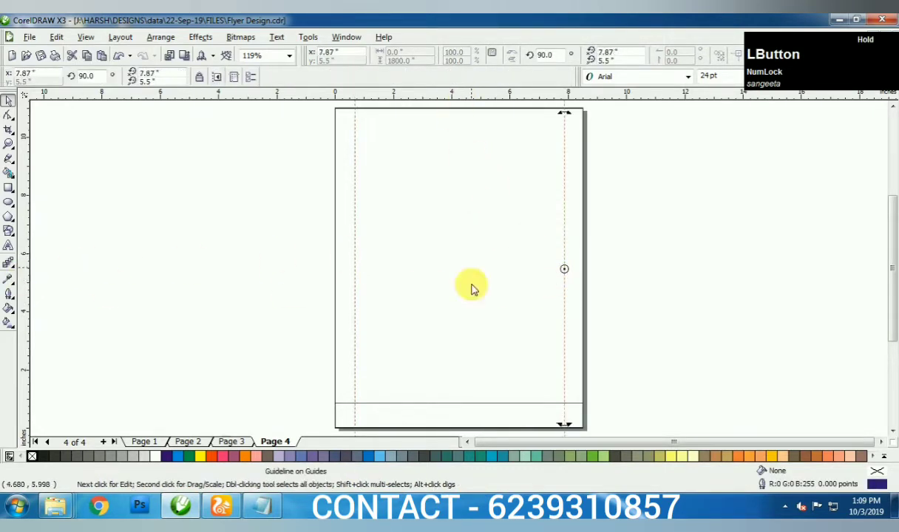
pyautogui.moveTo(473, 93); pyautogui.dragTo(474, 412)
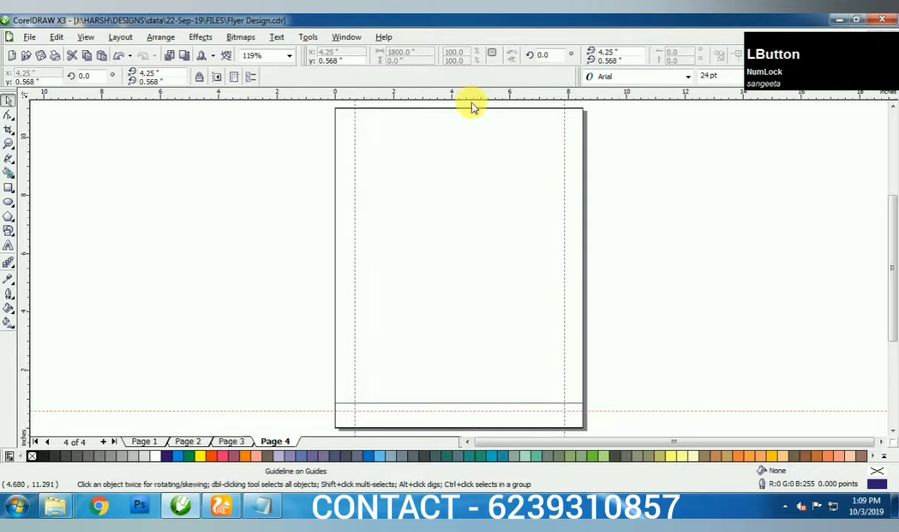
pyautogui.moveTo(473, 107); pyautogui.dragTo(458, 125)
pyautogui.click(379, 415)
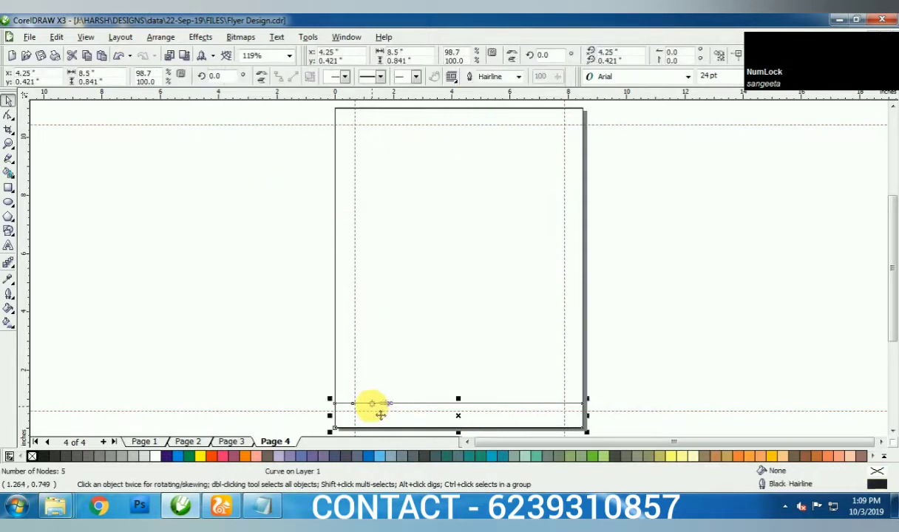
# - Add a node near the strip's right end and adjust the left guideline
pyautogui.hotkey('shift', 'F2')
pyautogui.press('space')
pyautogui.doubleClick(809, 229)
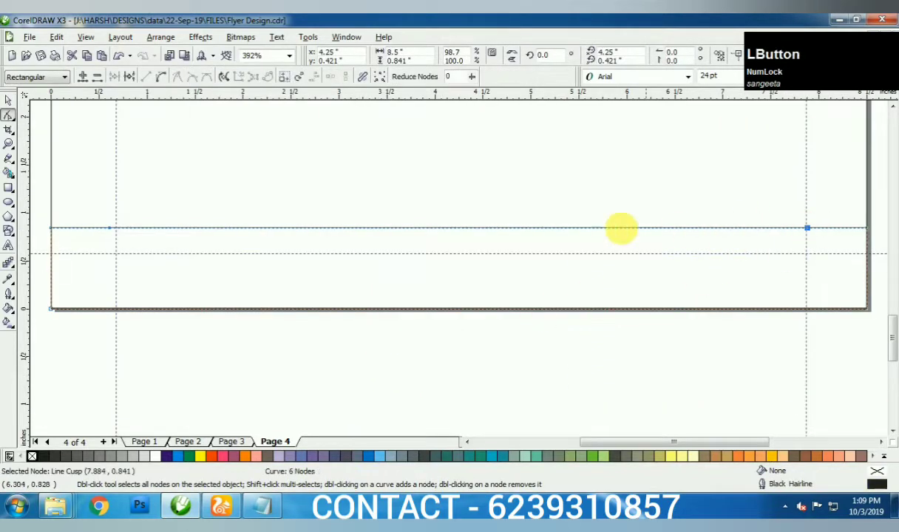
pyautogui.press('space')
pyautogui.scroll(3, 124, 231)
pyautogui.moveTo(415, 241); pyautogui.dragTo(362, 242)
# - Select both end nodes of the strip and drag them down to slope its ends
pyautogui.click(327, 275)
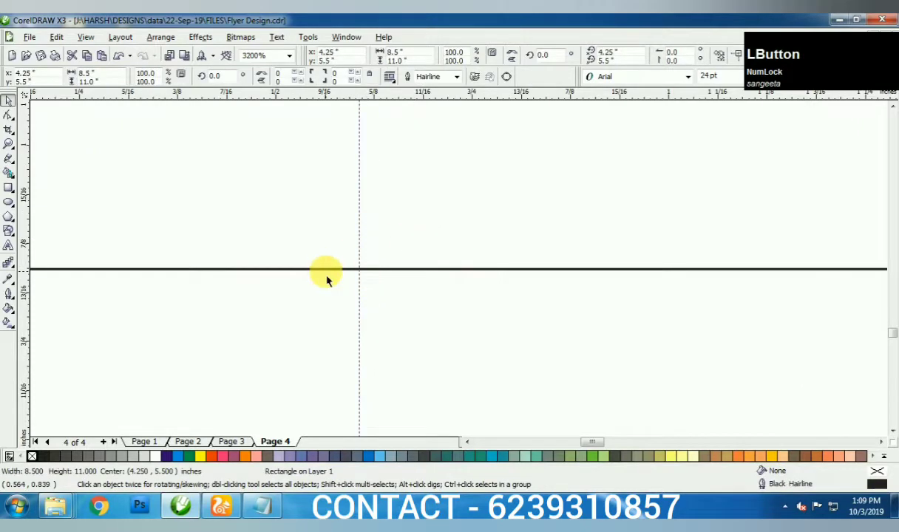
pyautogui.click(326, 271)
pyautogui.press('space')
pyautogui.hotkey('shift', 'F2')
pyautogui.click(51, 228)
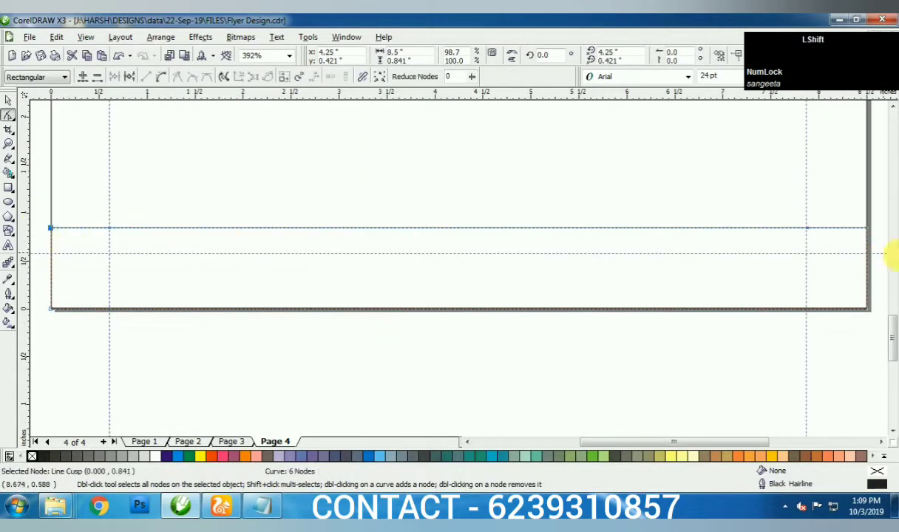
pyautogui.moveTo(843, 210); pyautogui.dragTo(877, 261)
pyautogui.press('space')
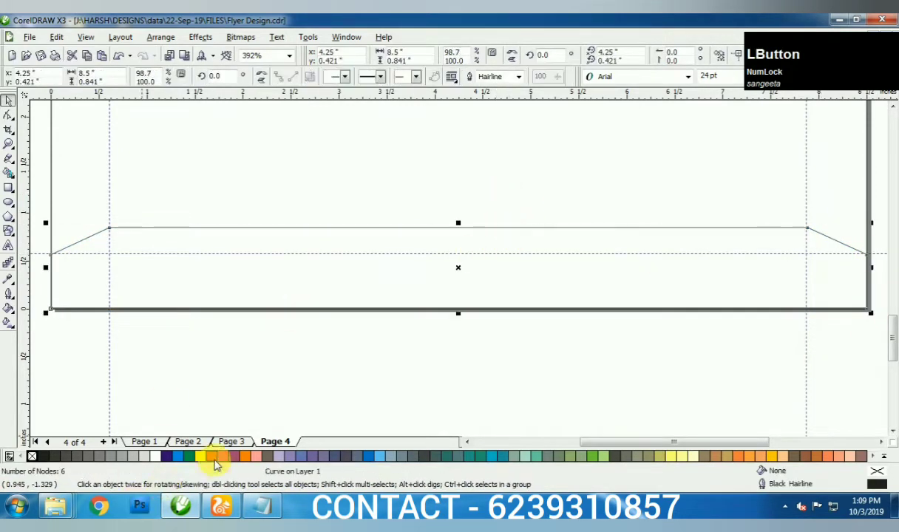
# - Fill the strip with a dark red-to-orange top-to-bottom linear gradient
pyautogui.moveTo(215, 458); pyautogui.dragTo(251, 417)
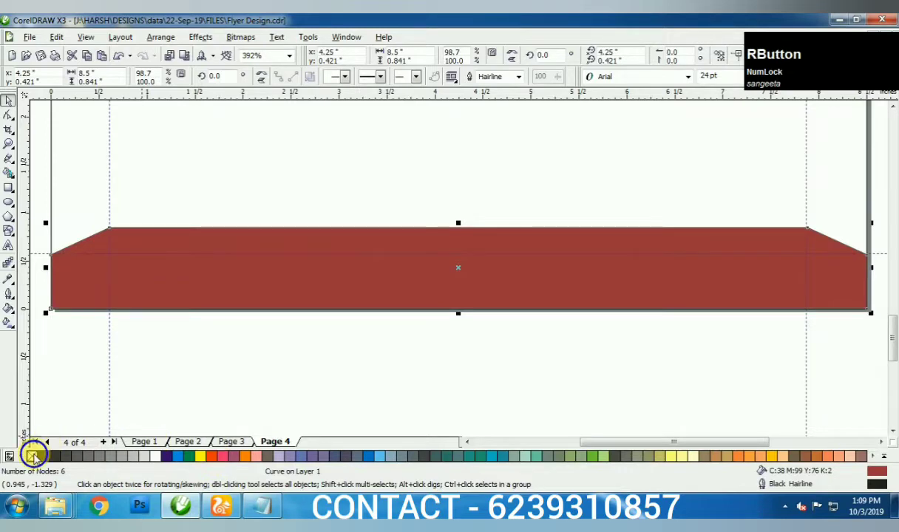
pyautogui.click(8, 322)
pyautogui.moveTo(464, 228); pyautogui.dragTo(464, 308)
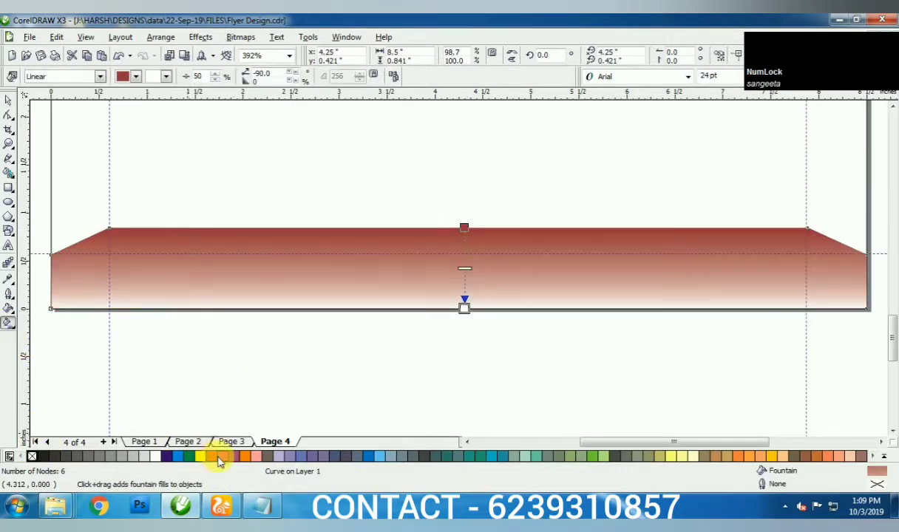
pyautogui.click(213, 457)
pyautogui.press('space')
# - PowerClip the strip inside the page frame rectangle
pyautogui.moveTo(267, 303); pyautogui.dragTo(251, 191)
pyautogui.rightClick(251, 191)
pyautogui.click(281, 284)
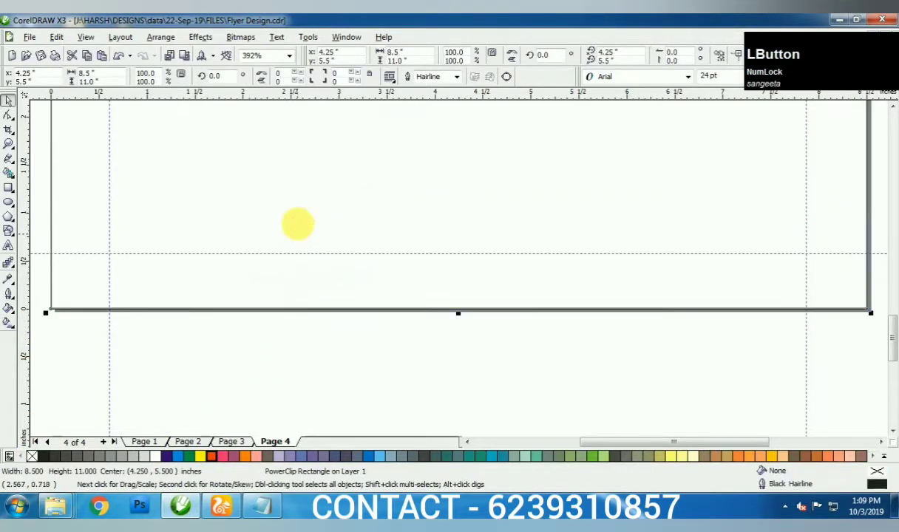
pyautogui.press('F4')
# - Move the clipped strip straight down to the bottom of the page frame
pyautogui.rightClick(419, 169)
pyautogui.click(440, 194)
pyautogui.moveTo(454, 266); pyautogui.dragTo(446, 412)
pyautogui.scroll(4, 446, 412)
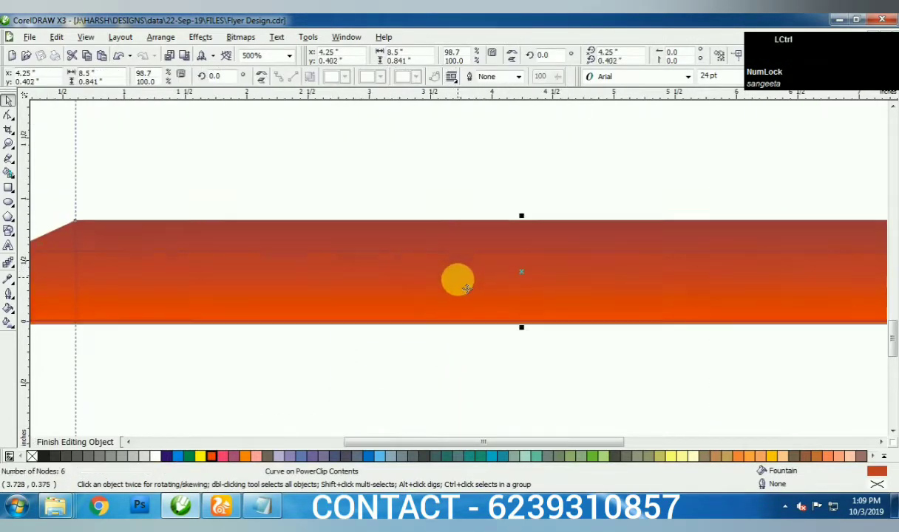
pyautogui.press('F4')
pyautogui.click(383, 189)
pyautogui.click(8, 202)
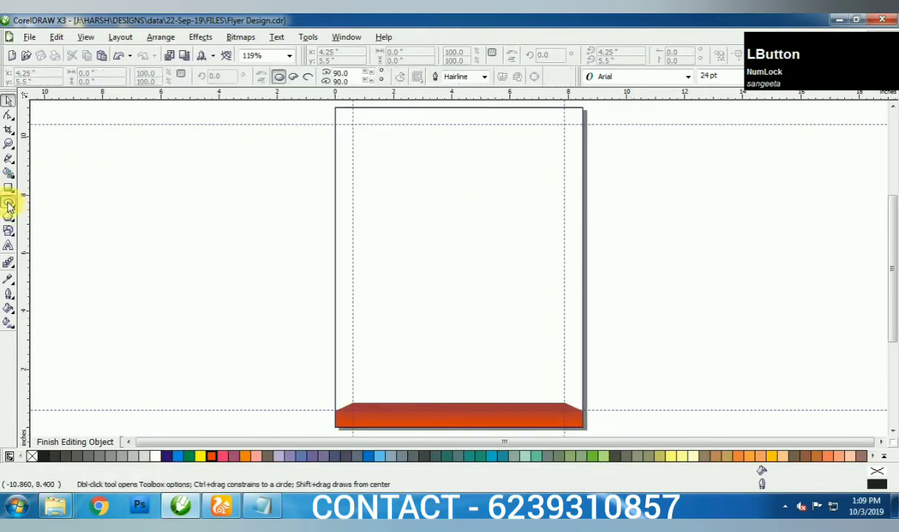
# - Draw an ellipse over the upper page and place an offset copy down and right
pyautogui.scroll(-2, 251, 137)
pyautogui.moveTo(433, 211); pyautogui.dragTo(605, 329)
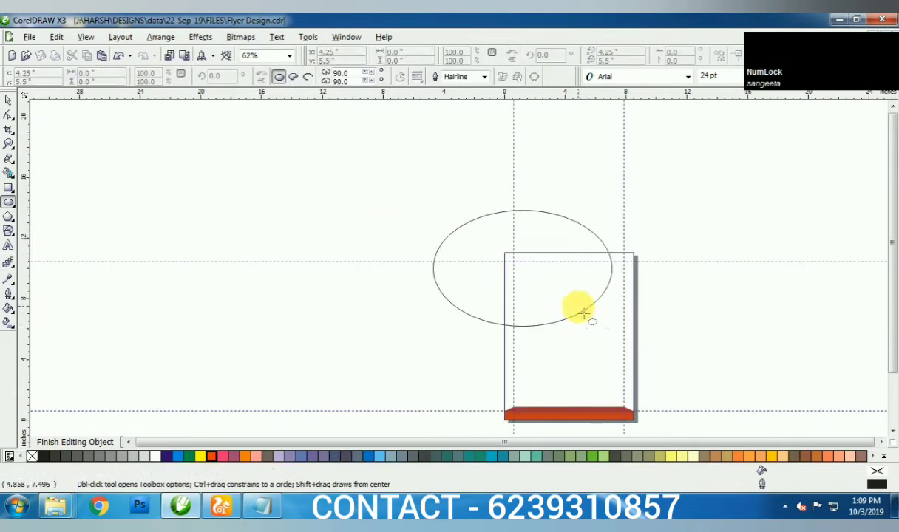
pyautogui.hotkey('ctrl', 'z')
pyautogui.moveTo(434, 222)
pyautogui.mouseDown()
pyautogui.moveTo(602, 321)
pyautogui.moveTo(595, 340)
pyautogui.mouseUp()
pyautogui.press('space')
pyautogui.scroll(2, 475, 279)
pyautogui.click(683, 284)
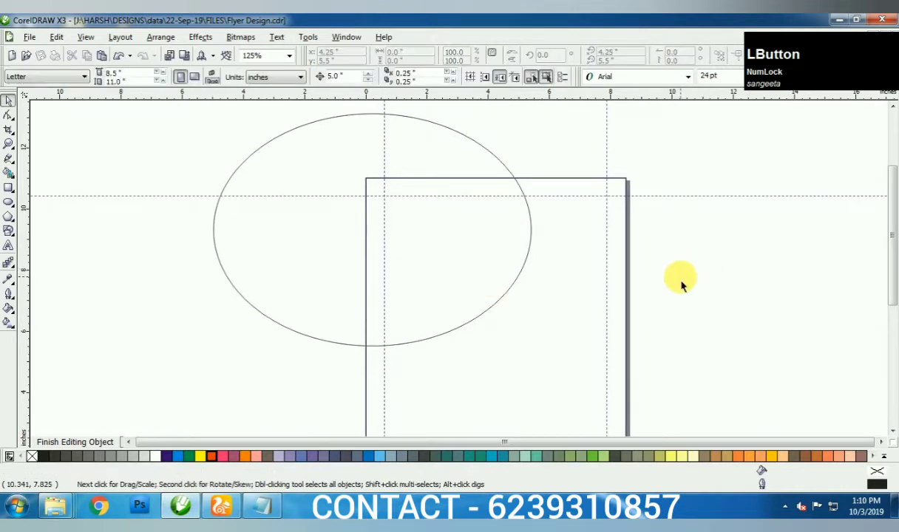
pyautogui.click(481, 257)
pyautogui.moveTo(485, 260); pyautogui.dragTo(493, 272)
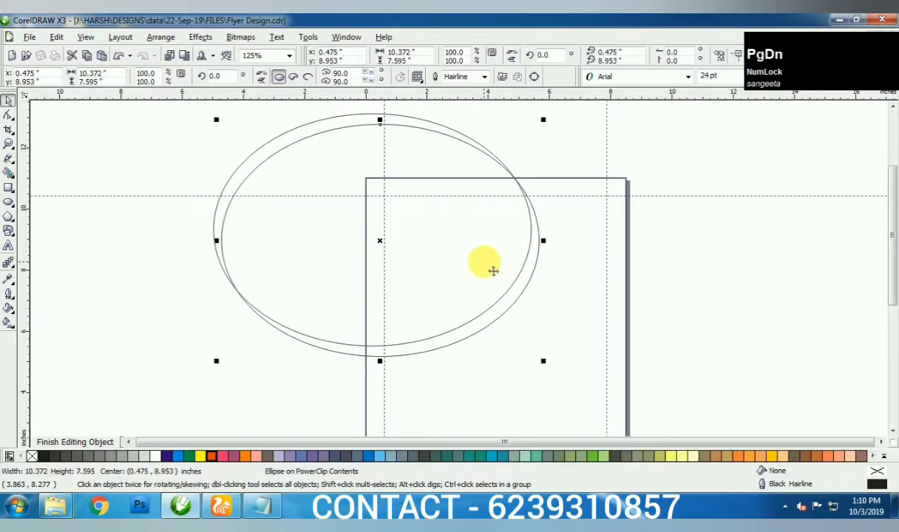
# - Fill one ellipse orange with no outline, the other 10% Black with a white outline
pyautogui.click(213, 457)
pyautogui.rightClick(32, 457)
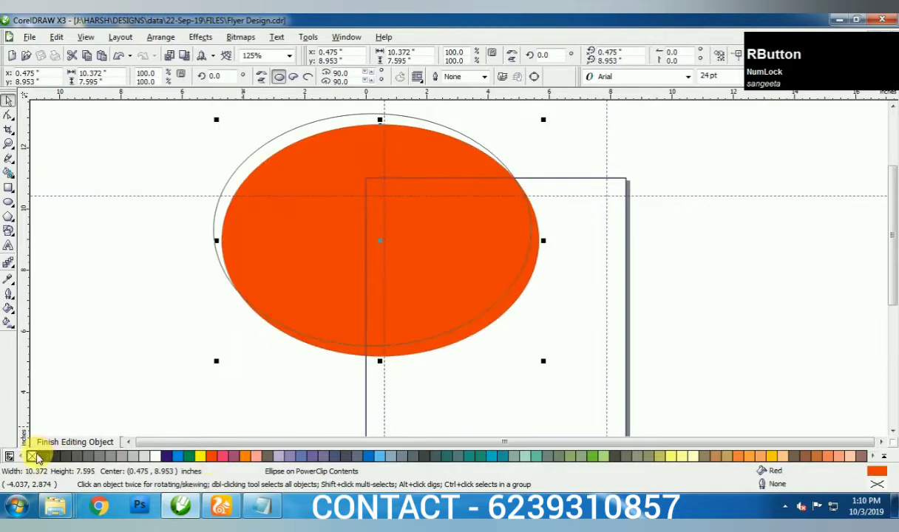
pyautogui.click(258, 252)
pyautogui.click(161, 453)
pyautogui.rightClick(156, 453)
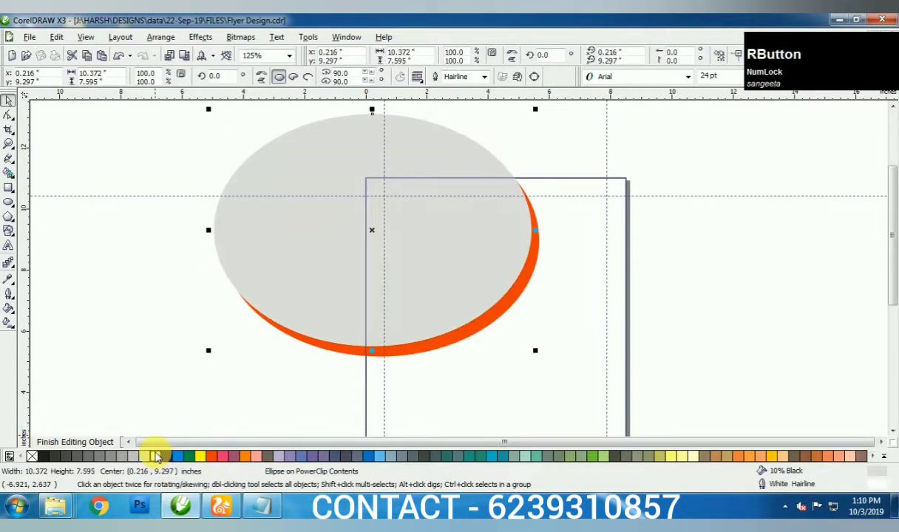
# - Set the grey ellipse's white outline width to 8.0 pt, scaling with the shape
pyautogui.press('F12')
pyautogui.click(376, 189)
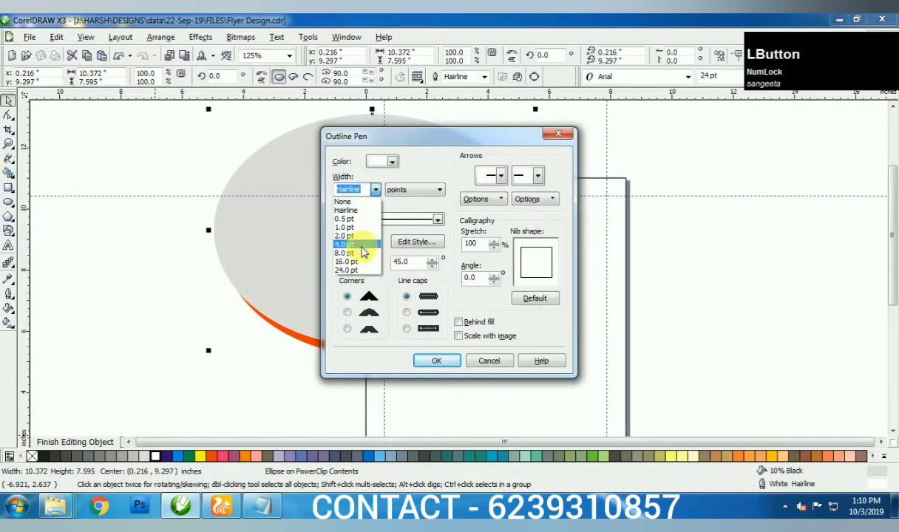
pyautogui.click(361, 245)
pyautogui.click(459, 337)
pyautogui.click(436, 360)
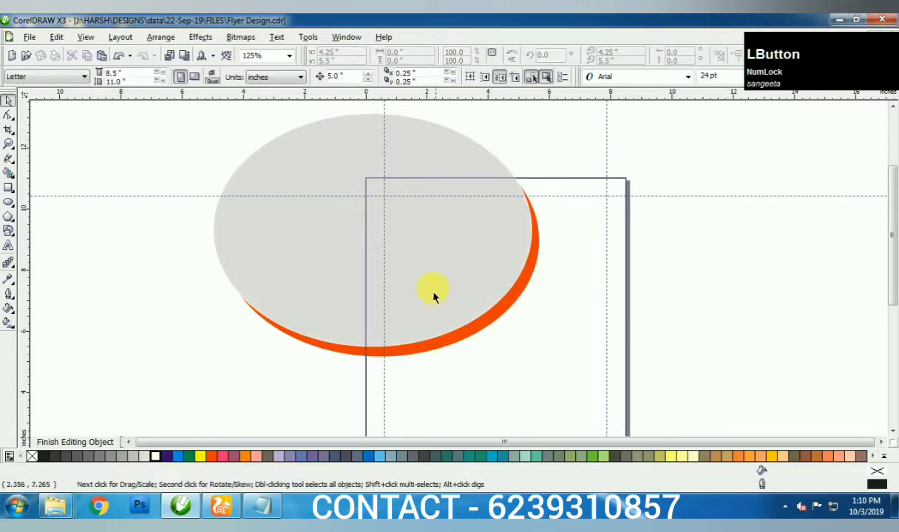
pyautogui.press('F12')
pyautogui.press('Return')
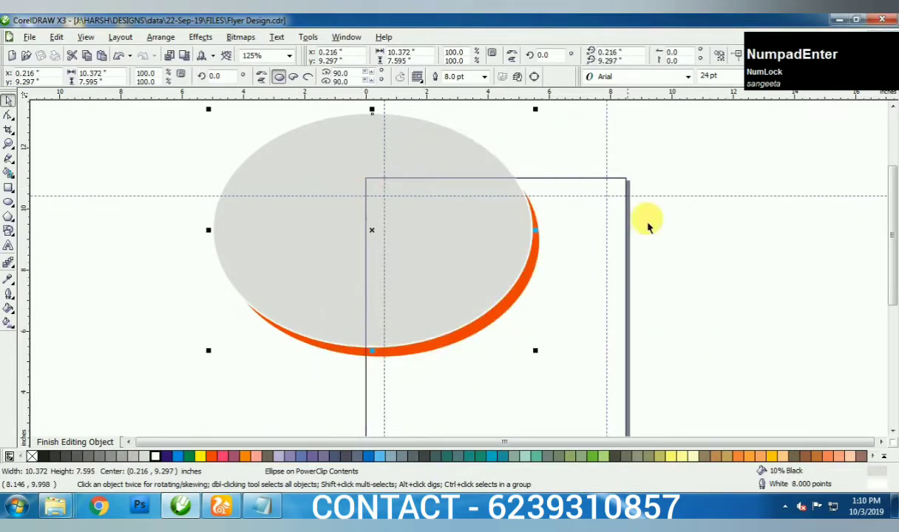
pyautogui.click(689, 268)
# - Draw a bent line from the ellipse's right edge to the page frame
pyautogui.click(8, 159)
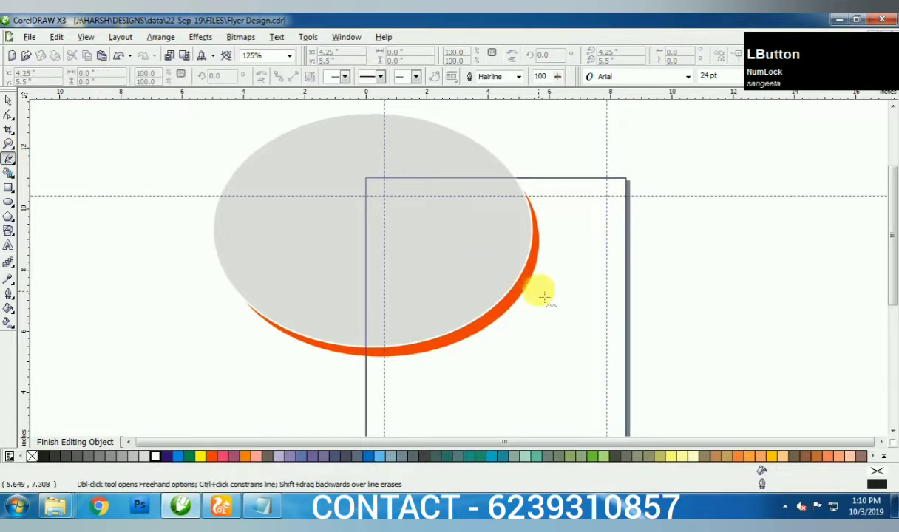
pyautogui.click(536, 278)
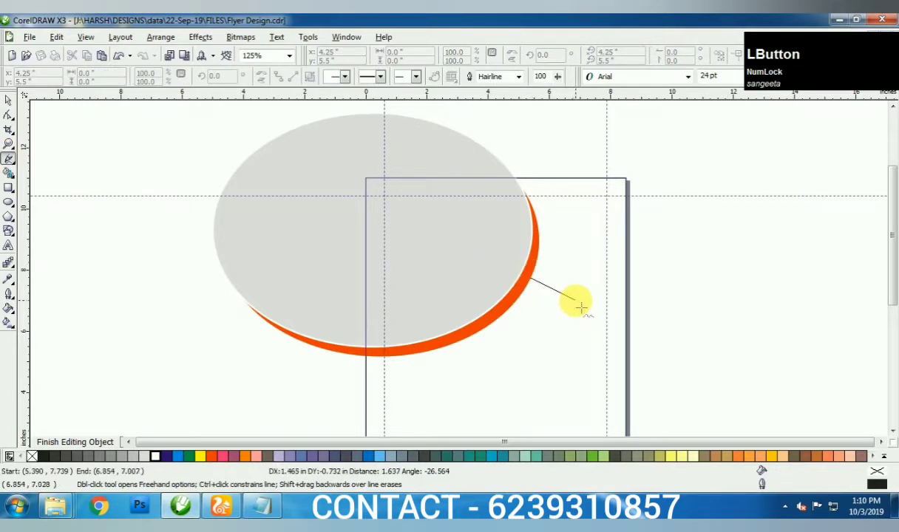
pyautogui.doubleClick(578, 304)
pyautogui.click(629, 269)
pyautogui.press('space')
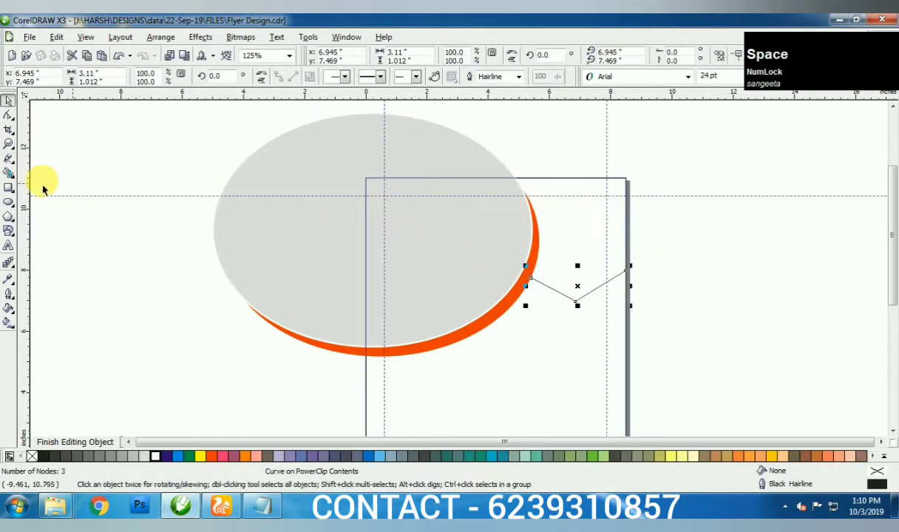
# - Smart-fill the enclosed area right of the ellipse to create the corner shape
pyautogui.click(9, 173)
pyautogui.click(517, 255)
pyautogui.hotkey('ctrl', 'z')
pyautogui.press('space')
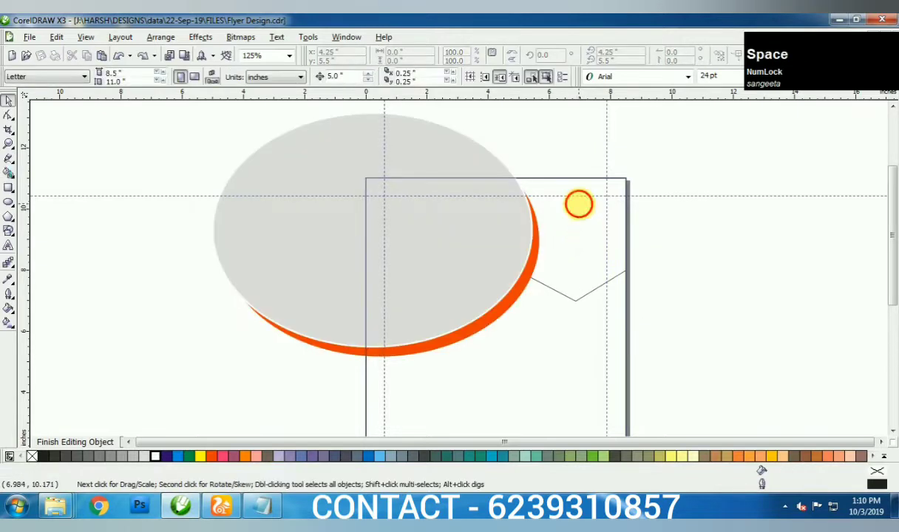
pyautogui.click(709, 270)
pyautogui.press('space')
pyautogui.click(8, 175)
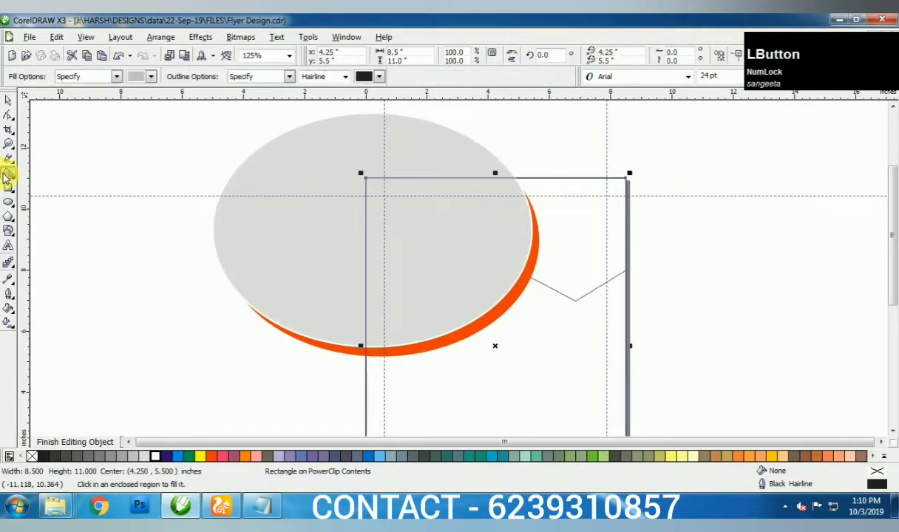
pyautogui.click(596, 248)
pyautogui.press('space')
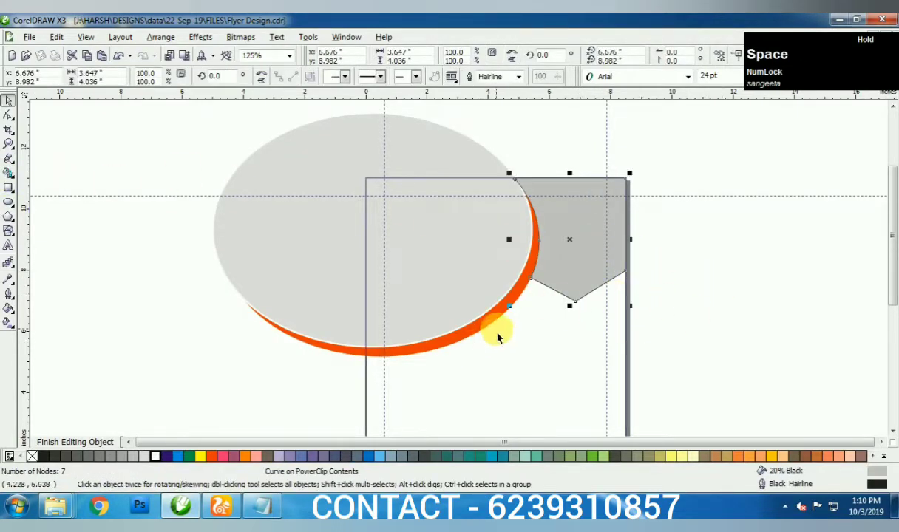
# - Delete the leftover outline and nudge the grey shape back onto the page
pyautogui.press('Right')
pyautogui.click(584, 298)
pyautogui.press('Delete')
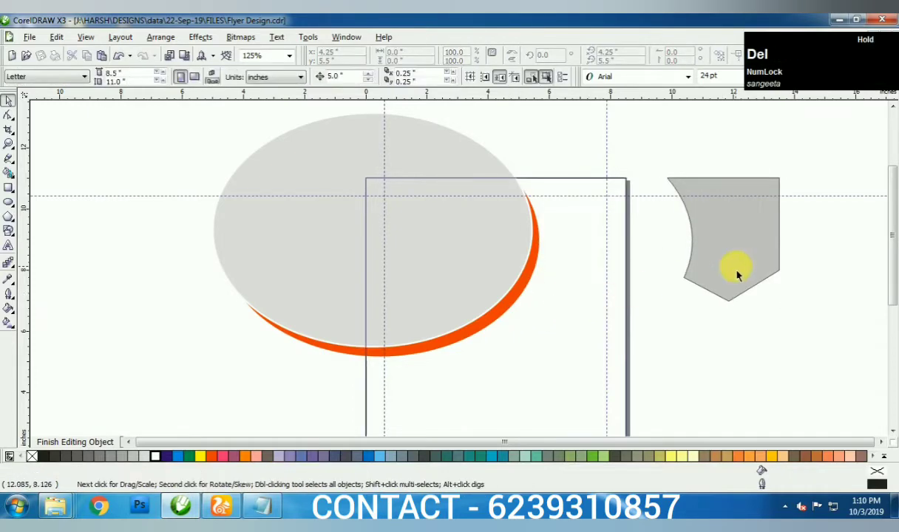
pyautogui.click(738, 275)
pyautogui.press('Left')
pyautogui.scroll(-1, 427, 341)
# - Copy the bottom bar's red-to-orange gradient fill onto the corner shape
pyautogui.rightClick(420, 241)
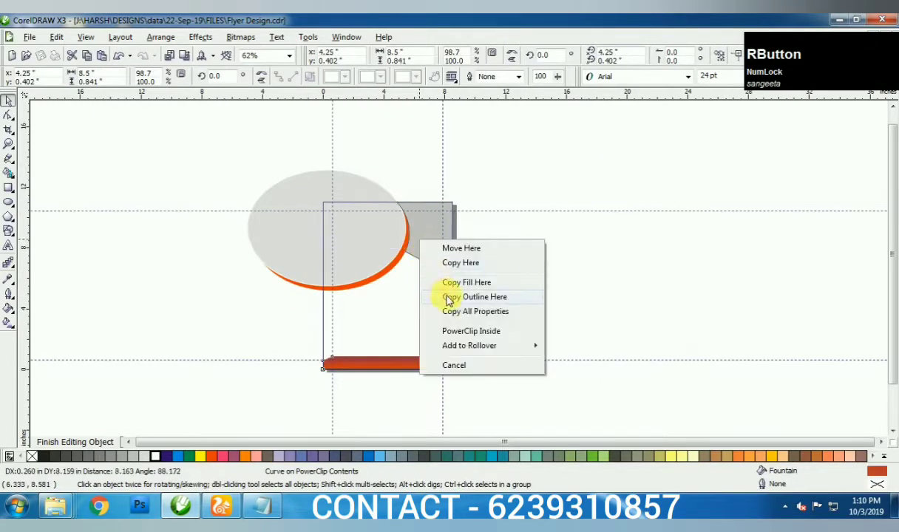
pyautogui.click(468, 283)
pyautogui.click(444, 231)
pyautogui.press('F4')
pyautogui.click(773, 287)
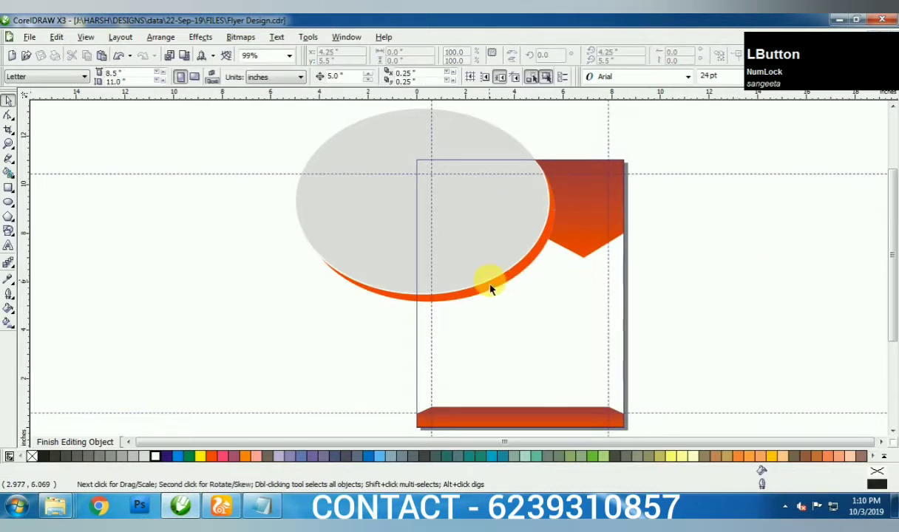
pyautogui.click(323, 295)
# - Draw a straight freehand line from the ellipse's lower edge to its right edge
pyautogui.click(422, 306)
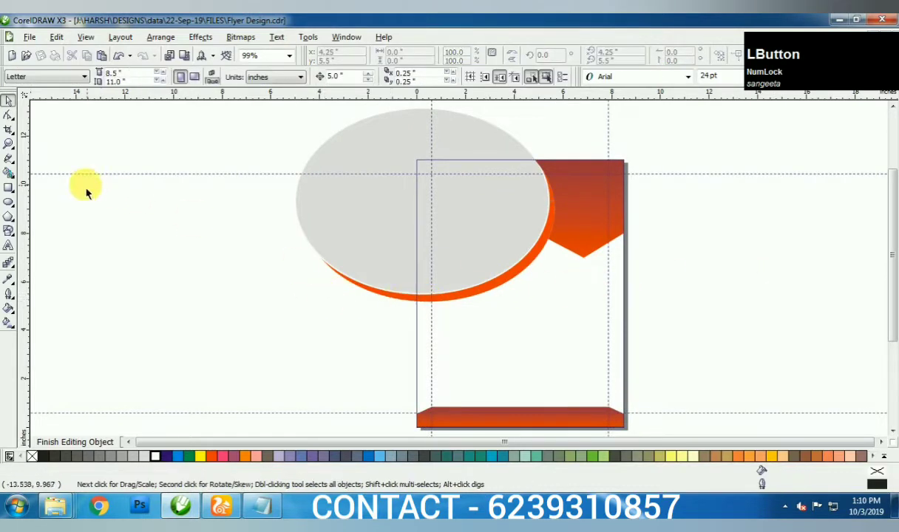
pyautogui.click(9, 157)
pyautogui.click(423, 306)
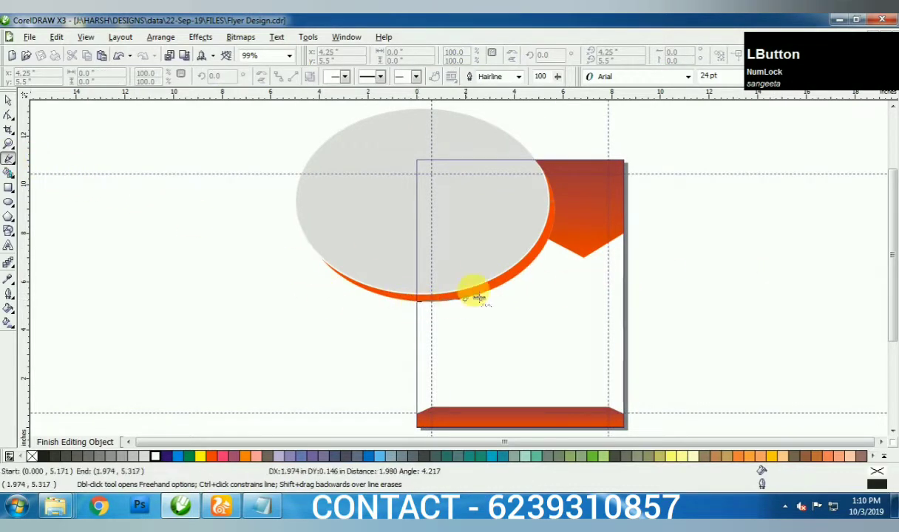
pyautogui.click(556, 219)
pyautogui.press('a')
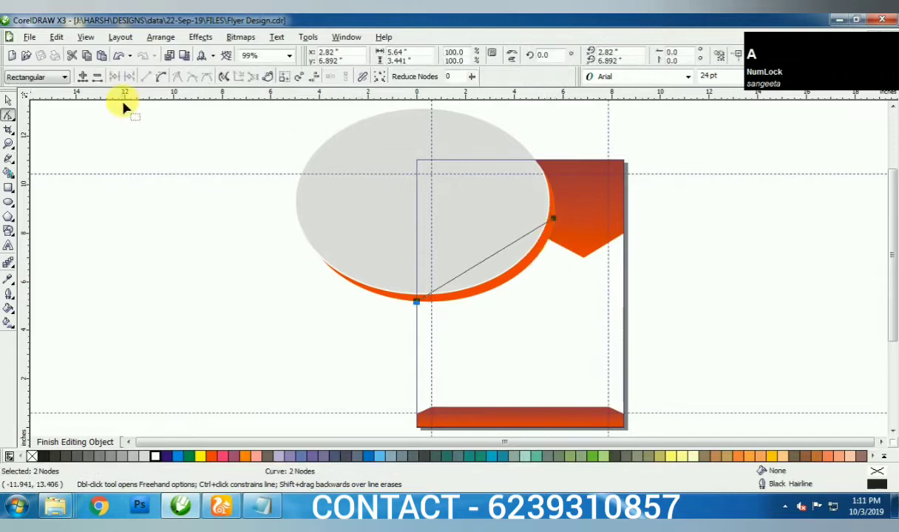
pyautogui.hotkey('shift', 'F2')
# - Bend the line and add a node so it follows the orange rim
pyautogui.click(277, 209)
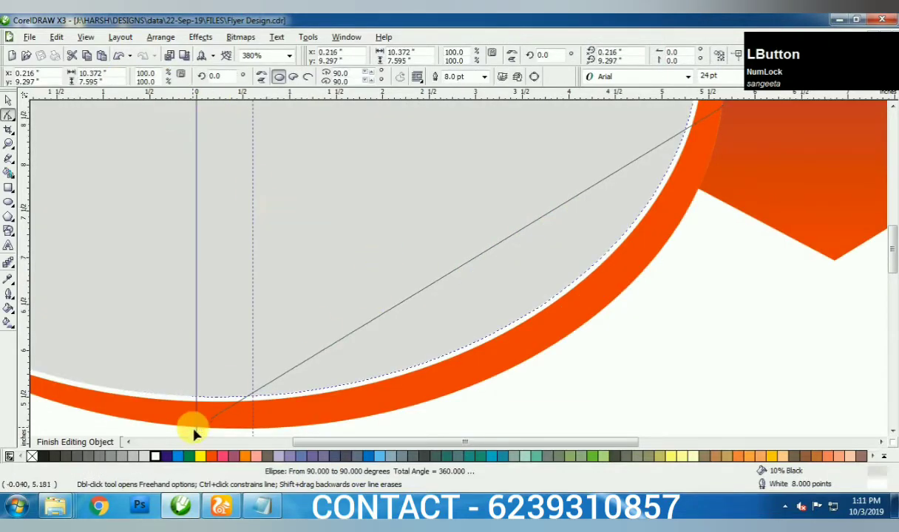
pyautogui.click(225, 409)
pyautogui.click(197, 428)
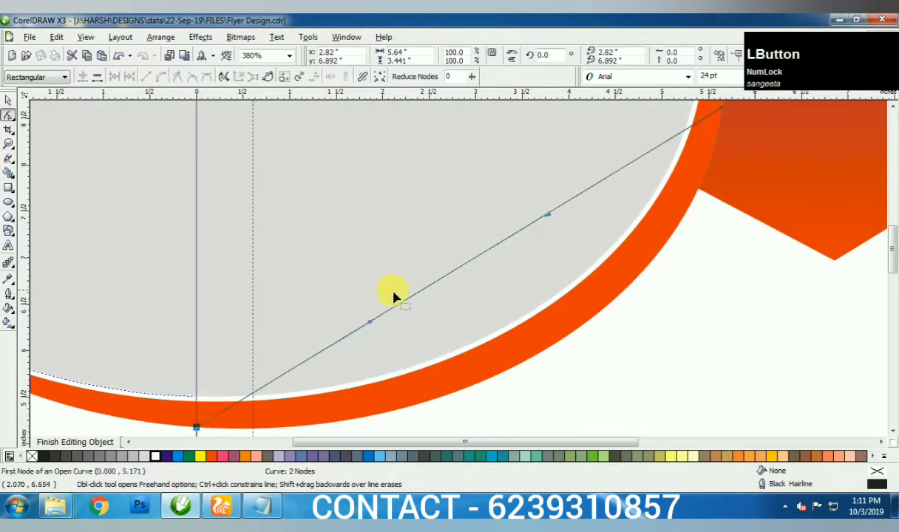
pyautogui.moveTo(374, 324); pyautogui.dragTo(526, 408)
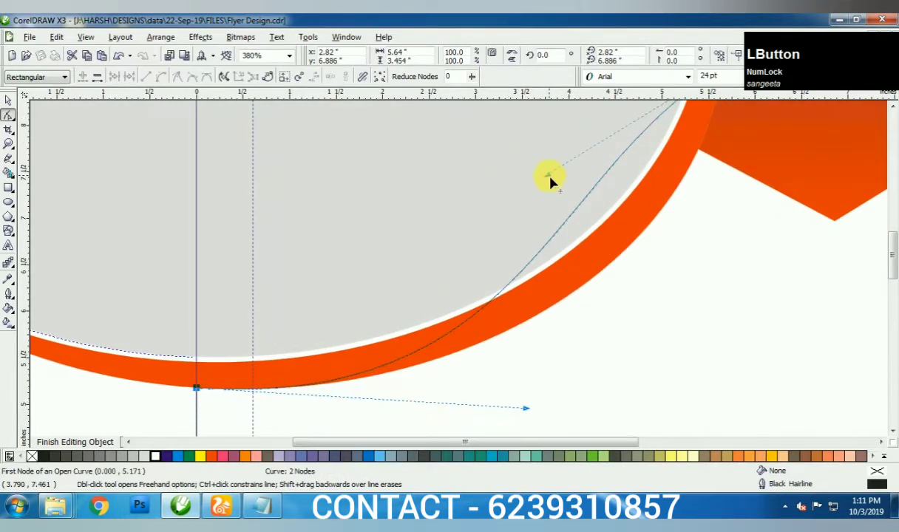
pyautogui.moveTo(550, 178); pyautogui.dragTo(692, 207)
pyautogui.scroll(-1, 462, 267)
pyautogui.scroll(1, 469, 305)
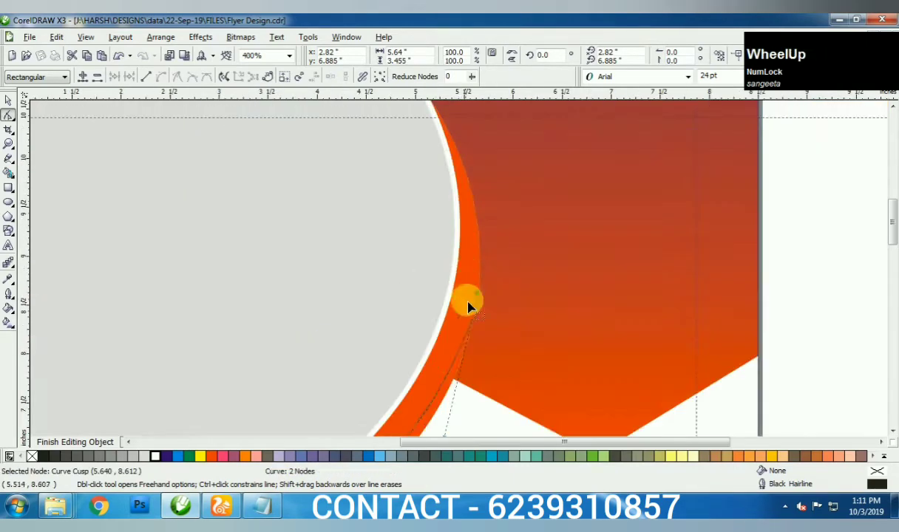
pyautogui.scroll(-1, 458, 309)
pyautogui.scroll(1, 250, 402)
pyautogui.doubleClick(224, 427)
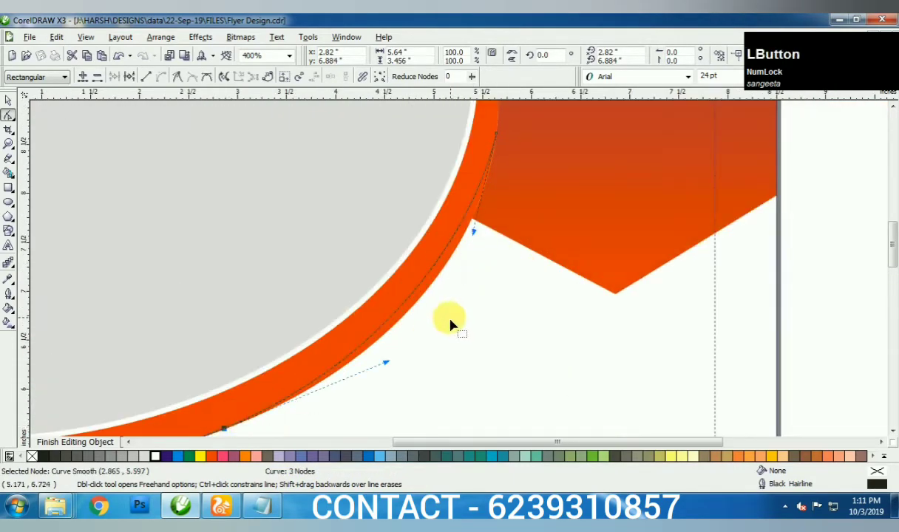
pyautogui.moveTo(474, 237); pyautogui.dragTo(459, 286)
# - Nudge the curve off the page to the right
pyautogui.scroll(-1, 427, 278)
pyautogui.press('space')
pyautogui.press('Right')
pyautogui.scroll(-1, 501, 278)
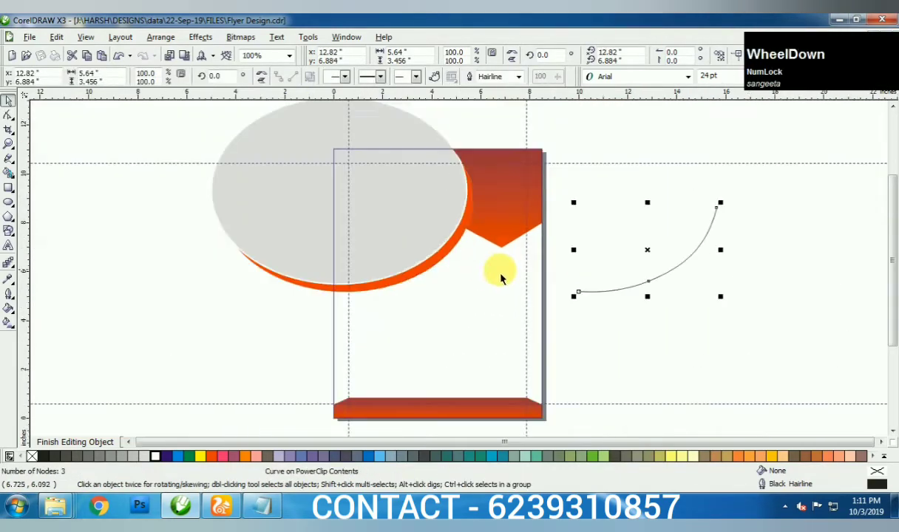
# - Type the tagline 'enjoy your finger licking food at your doorstep' below the curve
pyautogui.press('F8')
pyautogui.click(593, 310)
pyautogui.scroll(1, 592, 310)
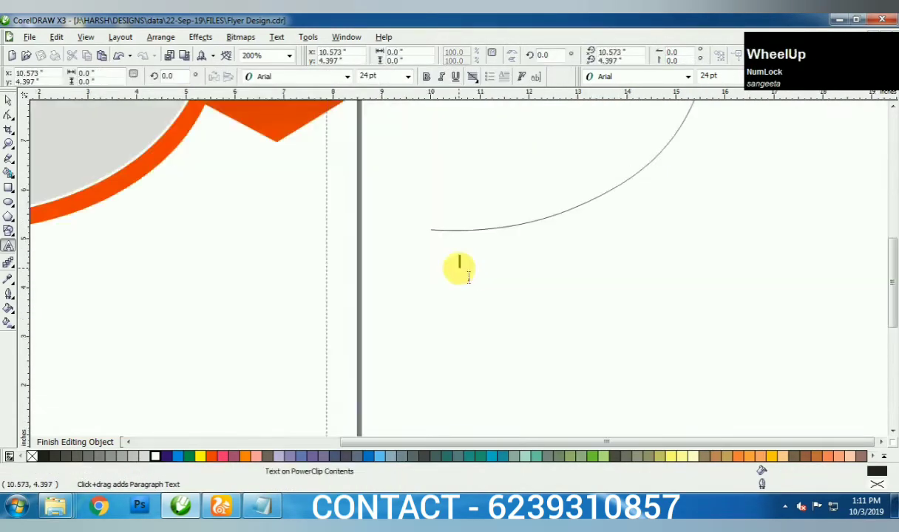
pyautogui.press('space')
pyautogui.keyDown('ctrl'); pyautogui.click(497, 297); pyautogui.keyUp('ctrl')
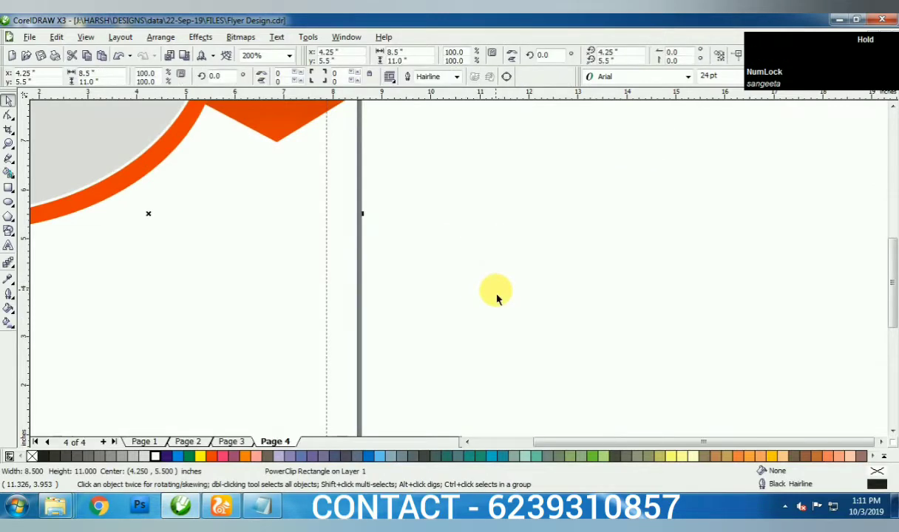
pyautogui.keyDown('ctrl'); pyautogui.click(497, 299); pyautogui.keyUp('ctrl')
pyautogui.press('F4')
pyautogui.press('F8')
pyautogui.click(321, 279)
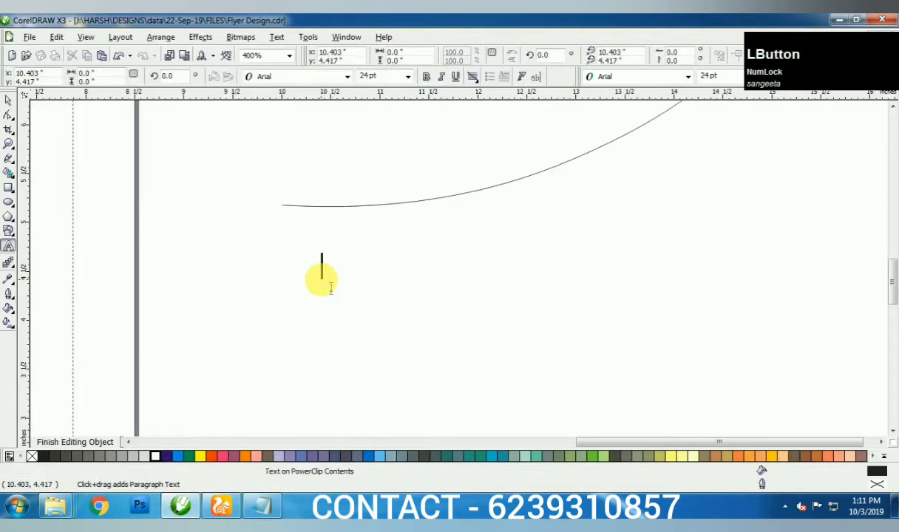
pyautogui.write('enjoy your finger licking')
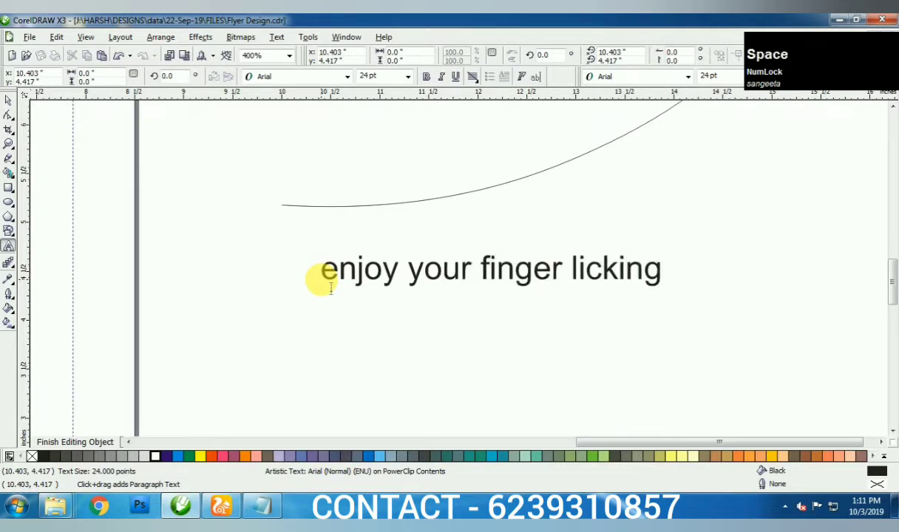
pyautogui.write('our doorstep')
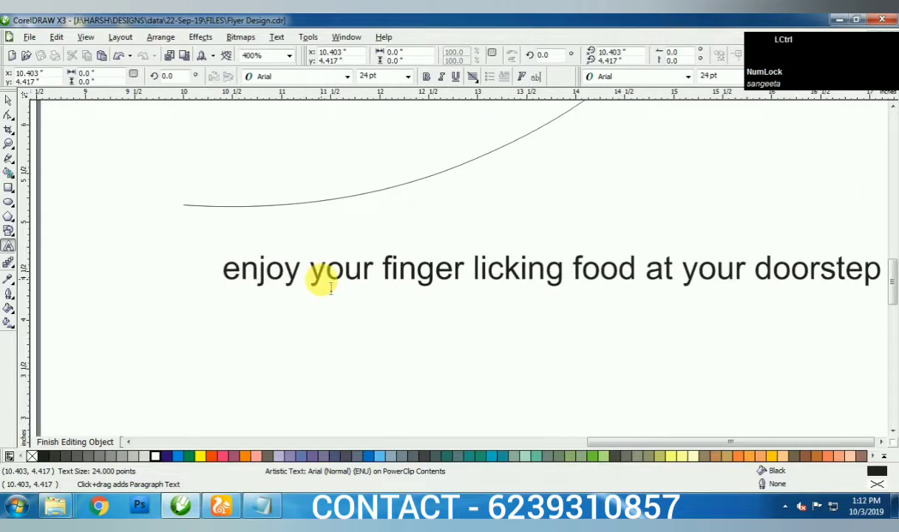
pyautogui.hotkey('ctrl', 'space')
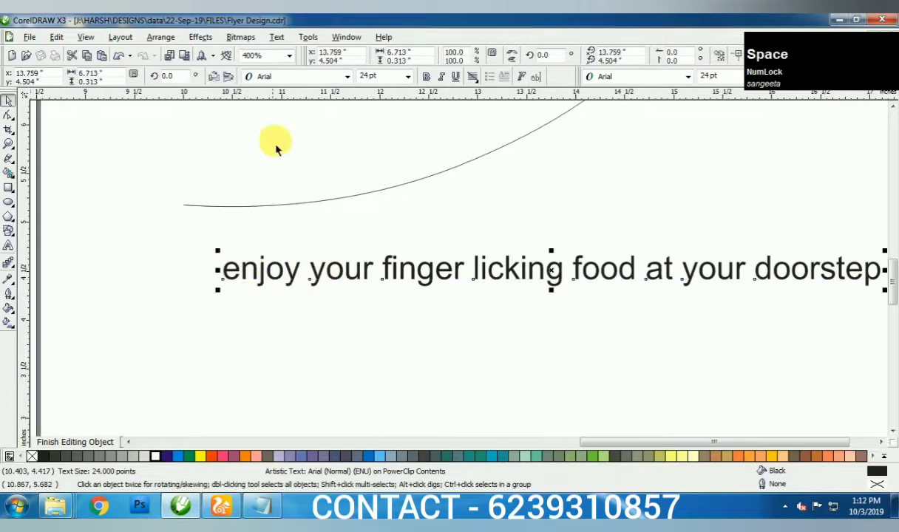
pyautogui.click(278, 37)
# - Fit the tagline text along the ellipse path and shift it onto the orange rim
pyautogui.click(310, 172)
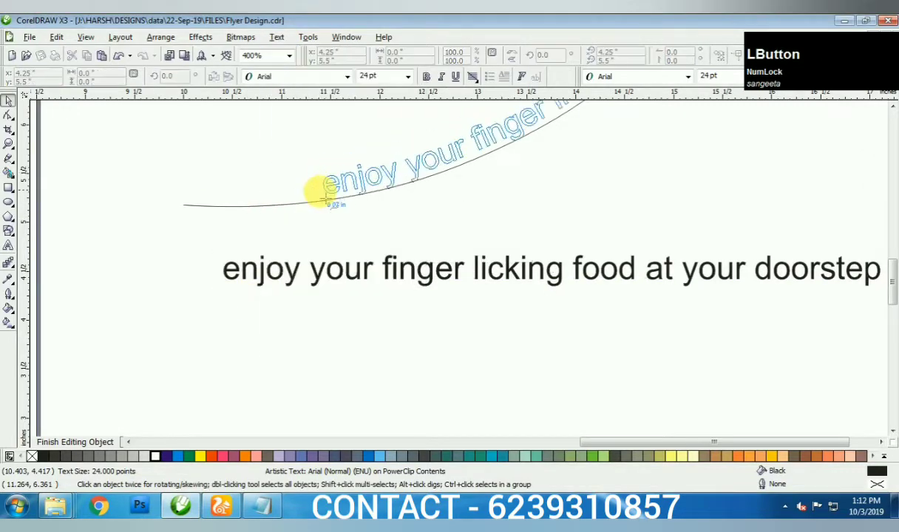
pyautogui.click(180, 202)
pyautogui.scroll(-3, 458, 267)
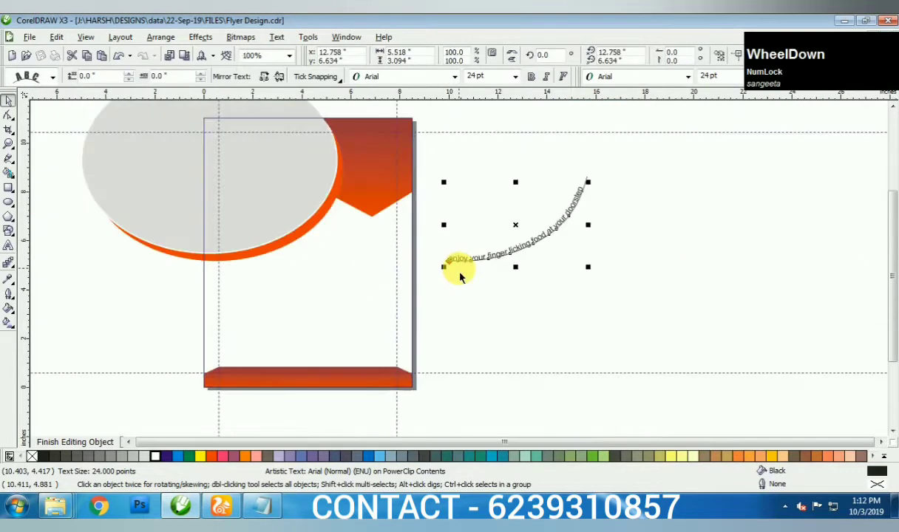
pyautogui.scroll(1, 460, 278)
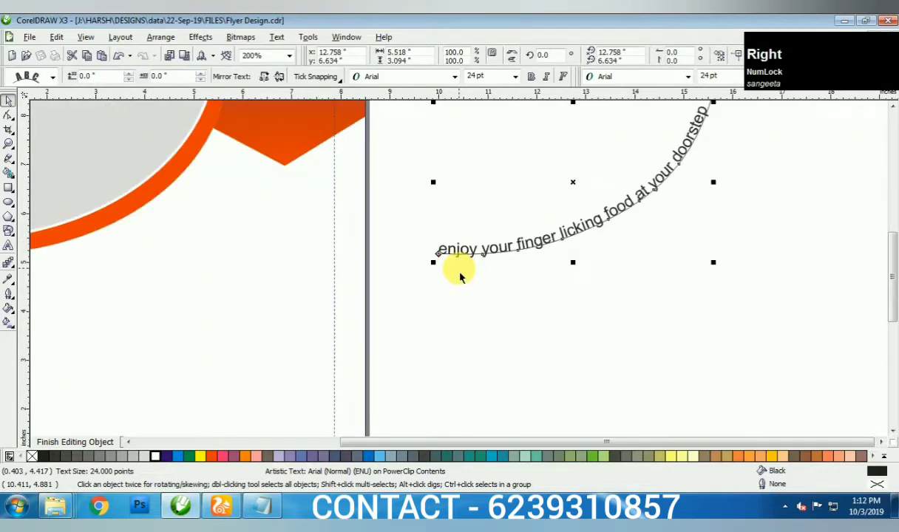
pyautogui.click(457, 252)
pyautogui.press('Left')
pyautogui.press('Left')
pyautogui.press('Left')
pyautogui.press('Left')
pyautogui.press('Left')
pyautogui.press('Left')
pyautogui.press('Left')
pyautogui.press('Left')
pyautogui.press('Left')
pyautogui.press('Left')
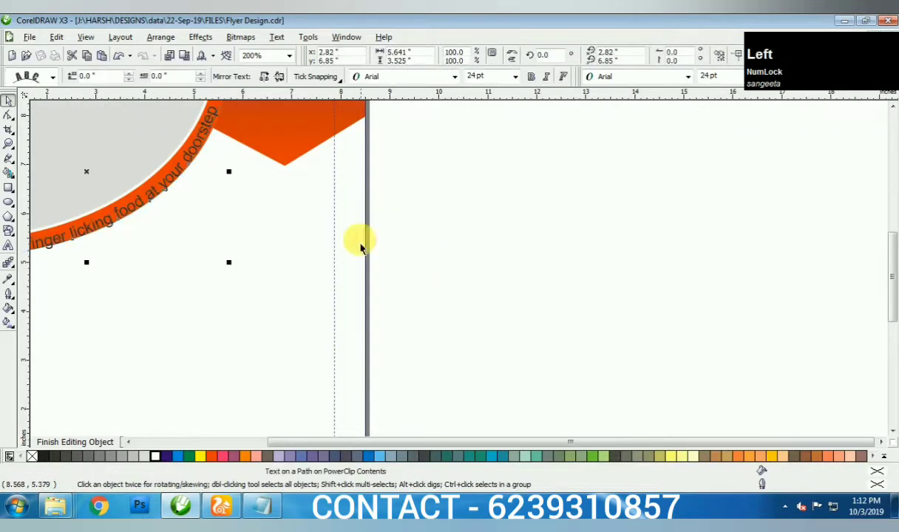
# - Adjust how far the curved tagline sits from the orange rim
pyautogui.scroll(-1, 460, 276)
pyautogui.scroll(2, 460, 275)
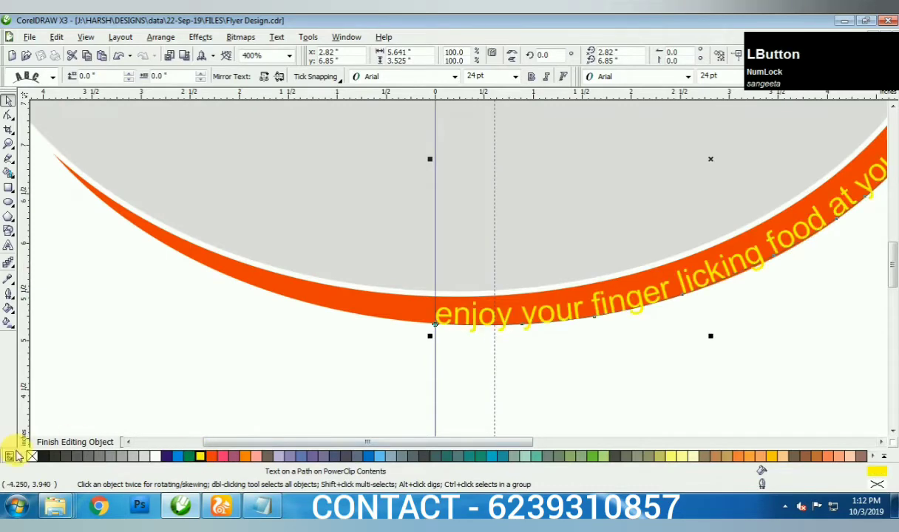
pyautogui.scroll(2, 466, 275)
pyautogui.moveTo(492, 298); pyautogui.dragTo(500, 285)
pyautogui.scroll(-2, 501, 285)
pyautogui.scroll(2, 431, 277)
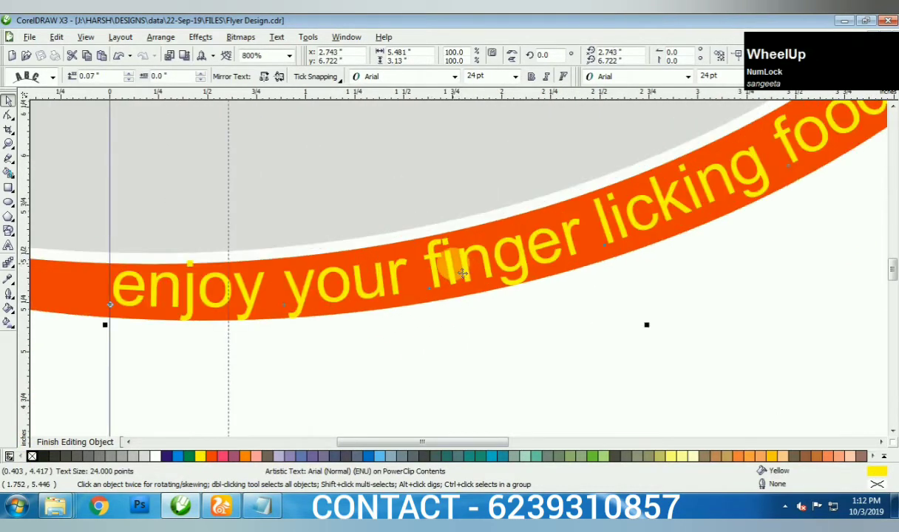
pyautogui.moveTo(431, 277); pyautogui.dragTo(436, 258)
pyautogui.scroll(-2, 436, 257)
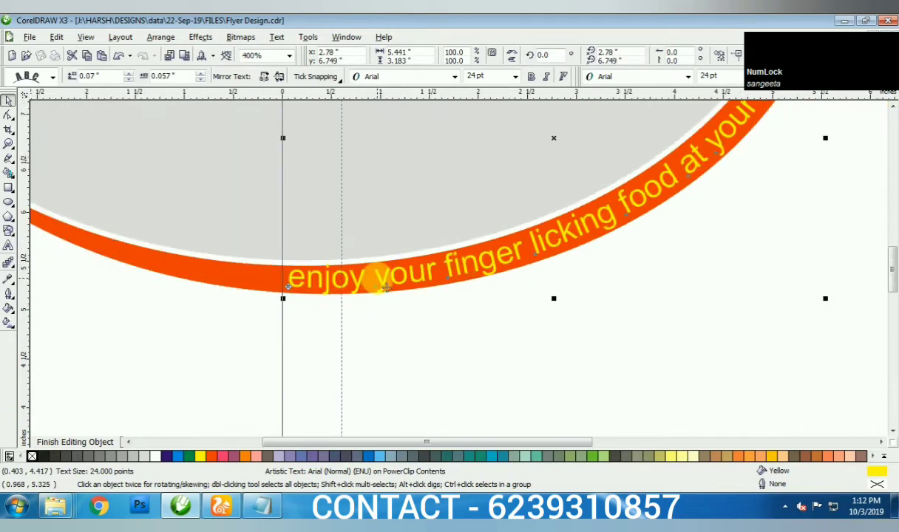
pyautogui.scroll(-1, 421, 266)
# - Reselect the curved tagline and tuck it closer to the ellipse edge
pyautogui.click(618, 200)
pyautogui.click(579, 168)
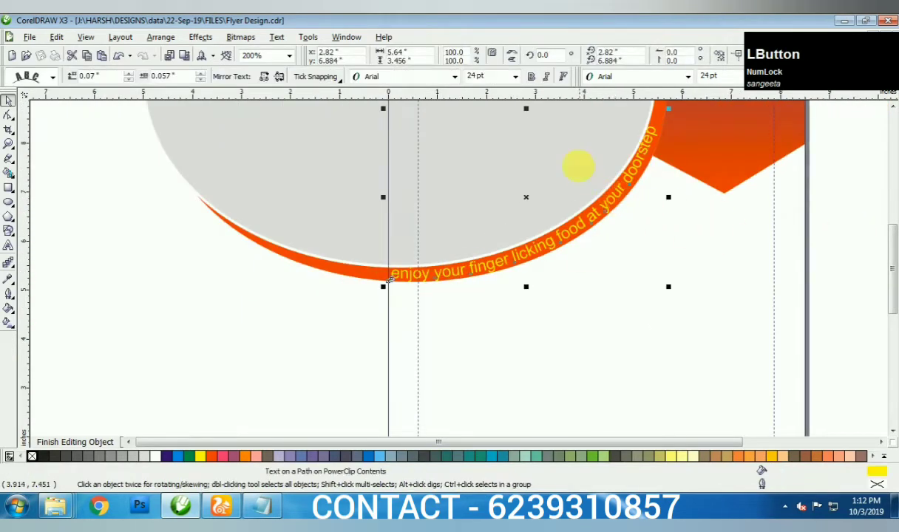
pyautogui.scroll(2, 468, 278)
pyautogui.scroll(1, 468, 277)
pyautogui.scroll(-3, 466, 276)
pyautogui.click(422, 349)
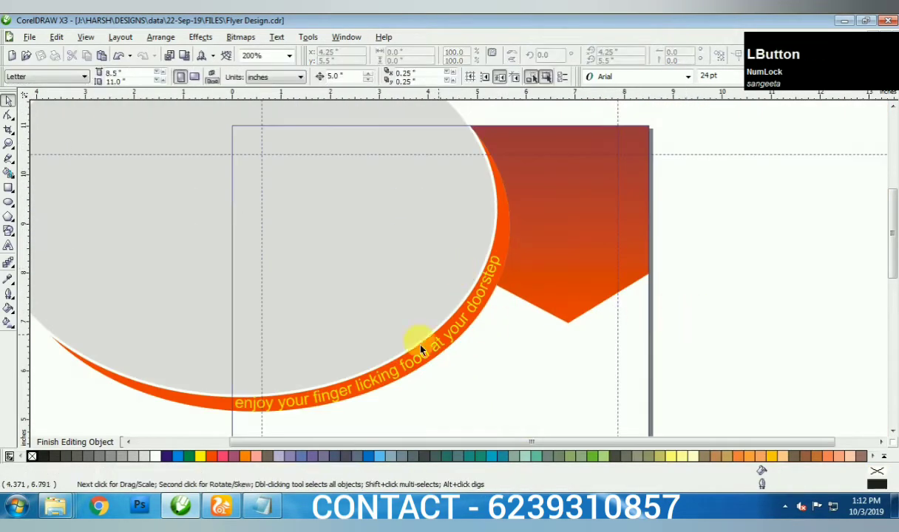
pyautogui.click(375, 389)
pyautogui.scroll(1, 464, 282)
pyautogui.moveTo(448, 305); pyautogui.dragTo(267, 291)
# - Finish editing the clipped contents, then reopen the page frame and select the grey ellipse
pyautogui.keyDown('ctrl'); pyautogui.click(258, 281); pyautogui.keyUp('ctrl')
pyautogui.scroll(-1, 466, 270)
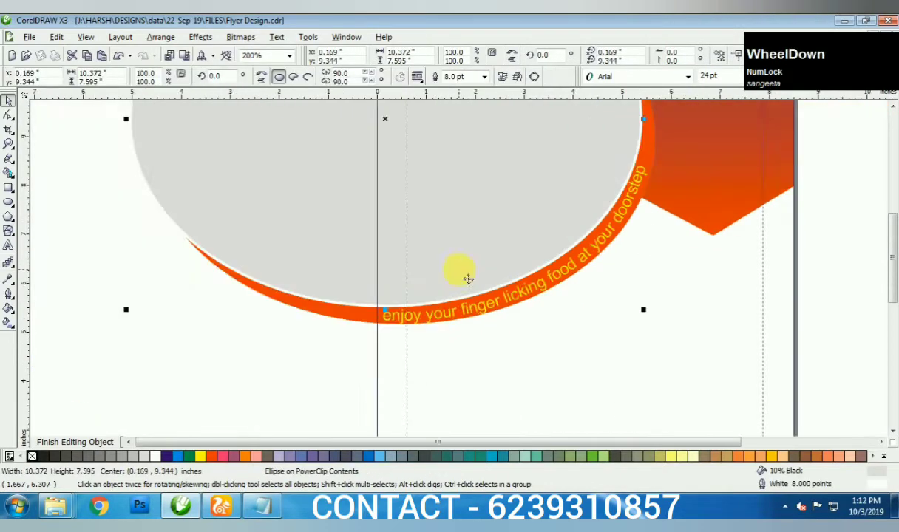
pyautogui.keyDown('ctrl'); pyautogui.click(809, 259); pyautogui.keyUp('ctrl')
pyautogui.scroll(-1, 707, 241)
pyautogui.click(707, 240)
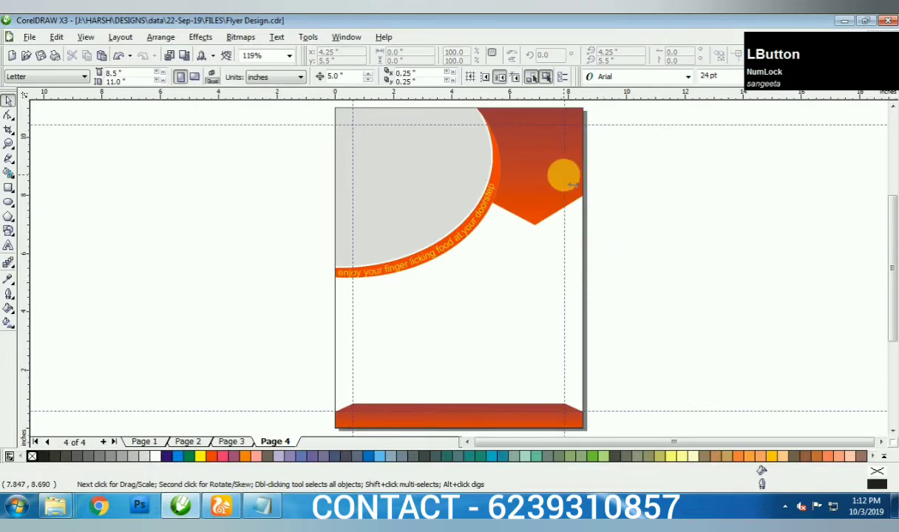
pyautogui.click(498, 185)
pyautogui.keyDown('ctrl'); pyautogui.click(427, 166); pyautogui.keyUp('ctrl')
pyautogui.click(485, 180)
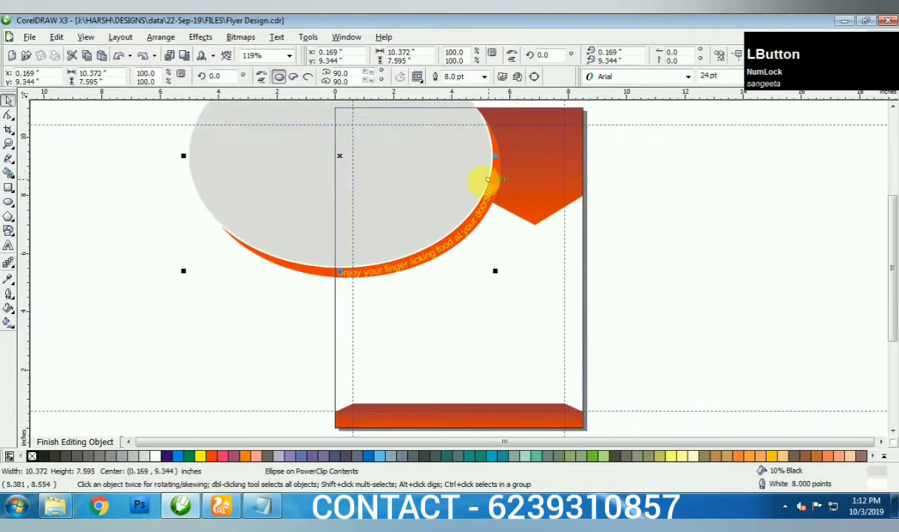
# - Drag food photo 'I' from the image folder onto the flyer canvas
pyautogui.moveTo(55, 507)
pyautogui.click(351, 448)
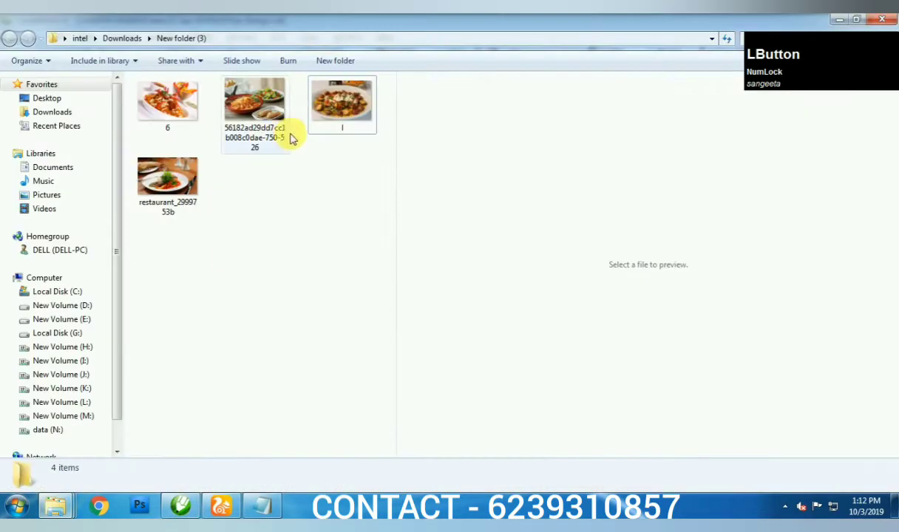
pyautogui.click(329, 103)
pyautogui.moveTo(329, 107); pyautogui.dragTo(333, 211)
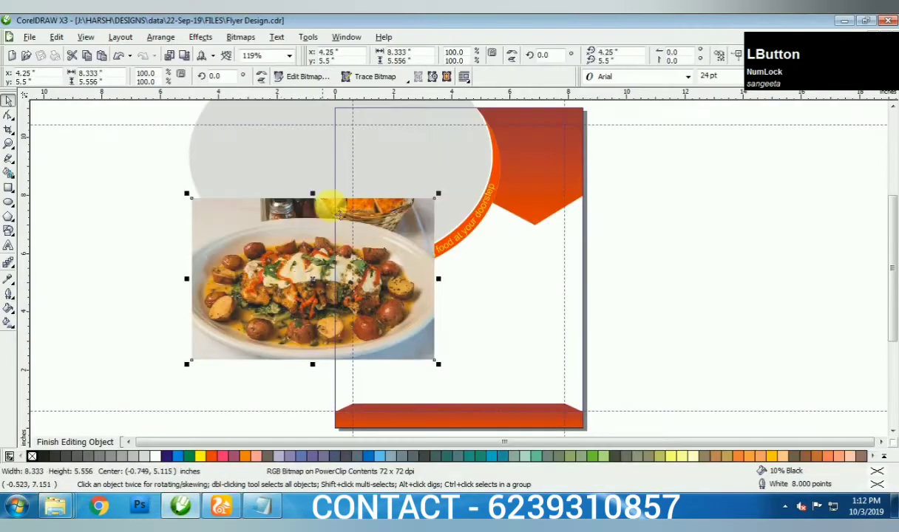
# - Convert the food photo to a 300 dpi CMYK bitmap
pyautogui.click(240, 36)
pyautogui.click(251, 51)
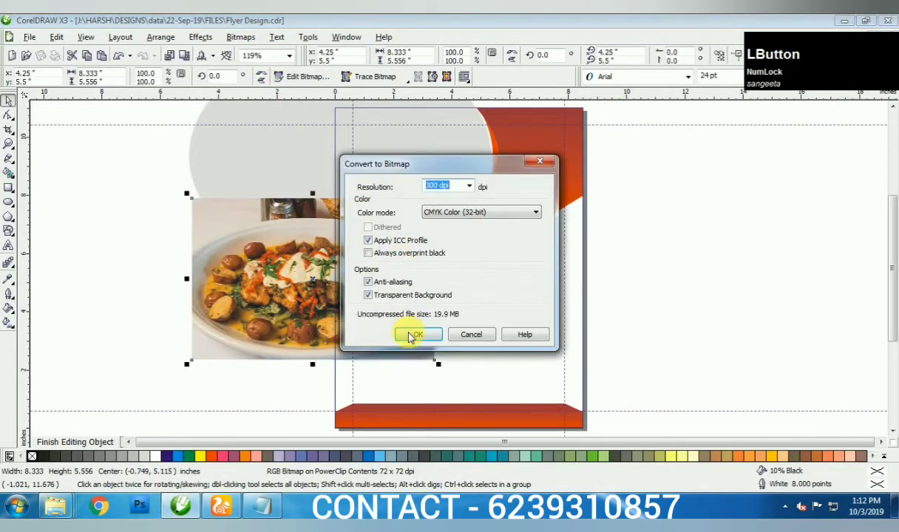
pyautogui.click(411, 335)
pyautogui.click(241, 37)
pyautogui.click(240, 37)
# - PowerClip the photo inside the ellipse and apply a brightness/contrast adjustment to it
pyautogui.moveTo(318, 215); pyautogui.dragTo(442, 212)
pyautogui.click(441, 212)
pyautogui.rightClick(411, 142)
pyautogui.click(415, 166)
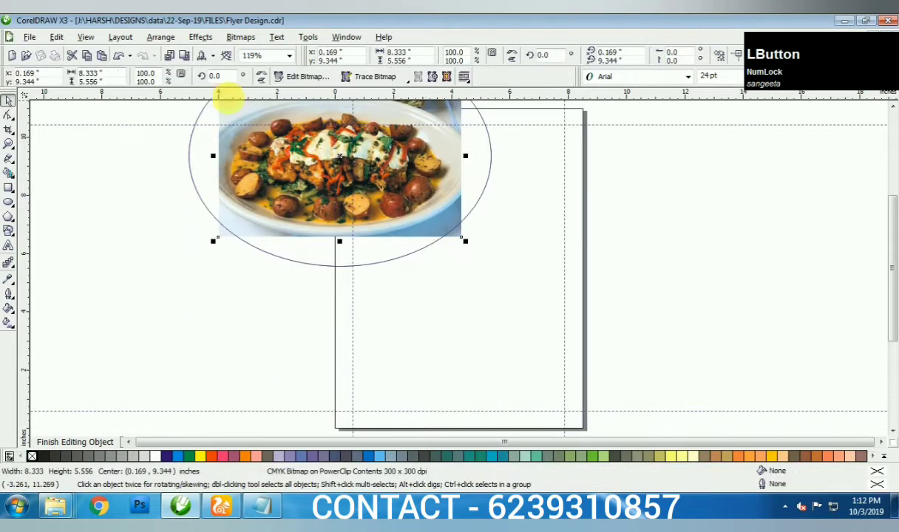
pyautogui.hotkey('ctrl', 'b')
pyautogui.press('Return')
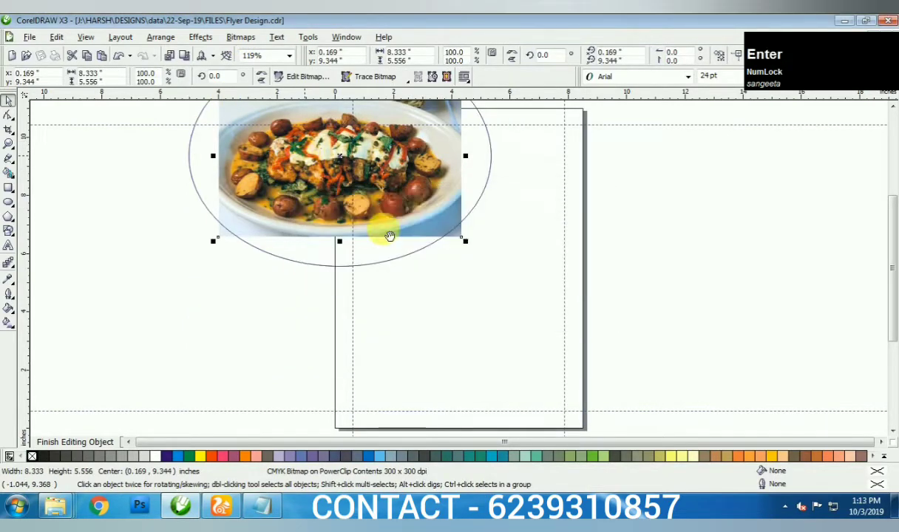
# - Scale the clipped photo to about 105% within the ellipse
pyautogui.moveTo(465, 241); pyautogui.dragTo(494, 270)
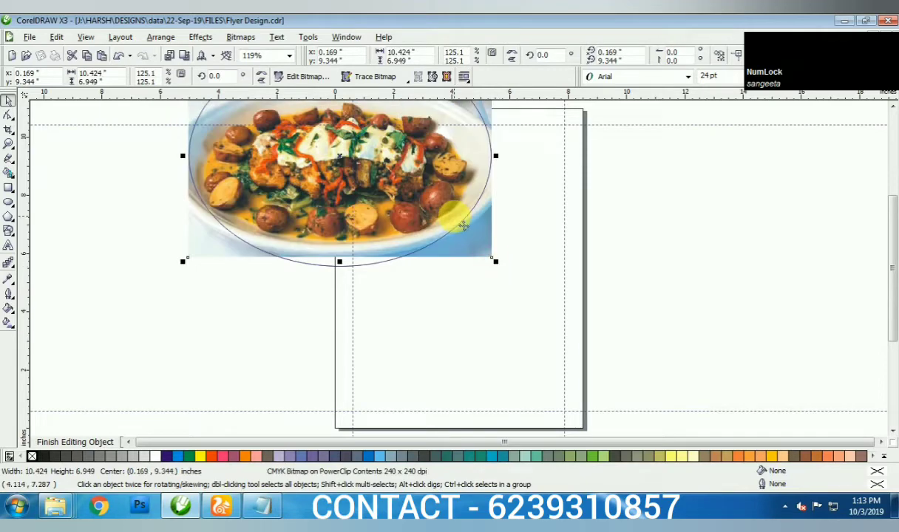
pyautogui.moveTo(456, 209); pyautogui.dragTo(458, 222)
pyautogui.hotkey('ctrl', 'z')
pyautogui.hotkey('ctrl', 'z')
pyautogui.hotkey('ctrl', 'z')
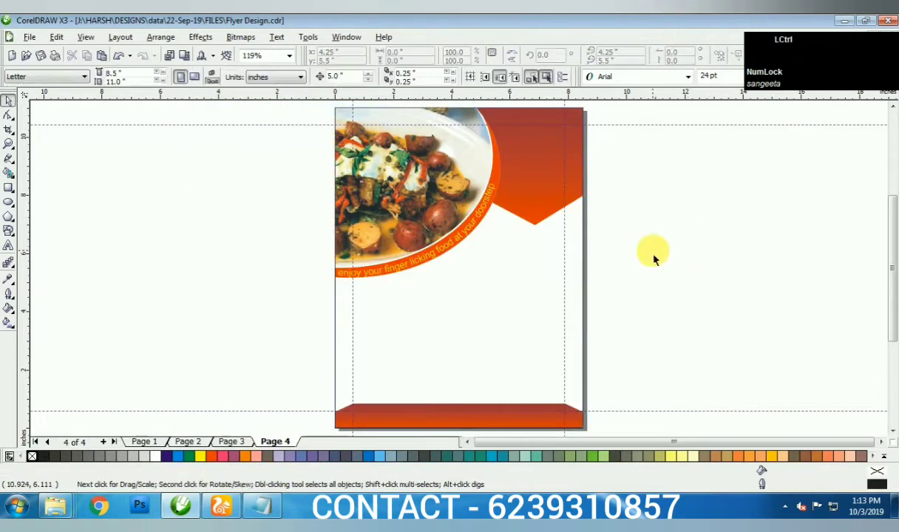
pyautogui.hotkey('ctrl', 'shift', 'z')
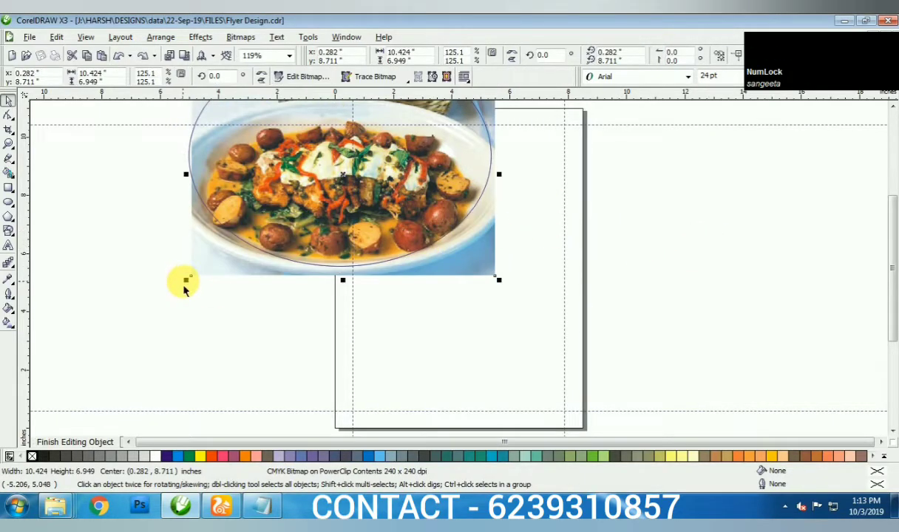
pyautogui.moveTo(186, 280); pyautogui.dragTo(236, 263)
pyautogui.scroll(-3, 666, 259)
pyautogui.scroll(3, 473, 275)
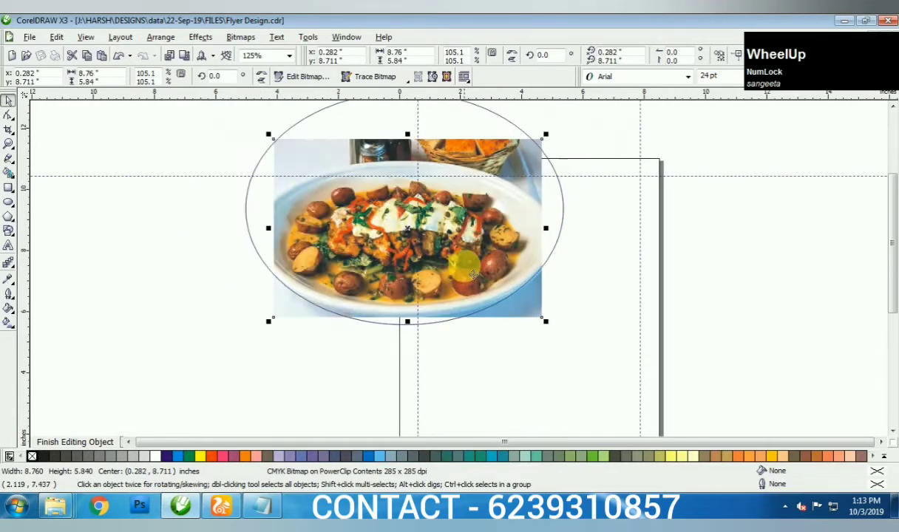
pyautogui.hotkey('ctrl', 'r')
pyautogui.hotkey('ctrl', 'z')
# - Shift the photo right and down, finish editing the ellipse, and fit the page in view
pyautogui.moveTo(482, 268); pyautogui.dragTo(515, 281)
pyautogui.keyDown('ctrl'); pyautogui.click(769, 301); pyautogui.keyUp('ctrl')
pyautogui.click(759, 296)
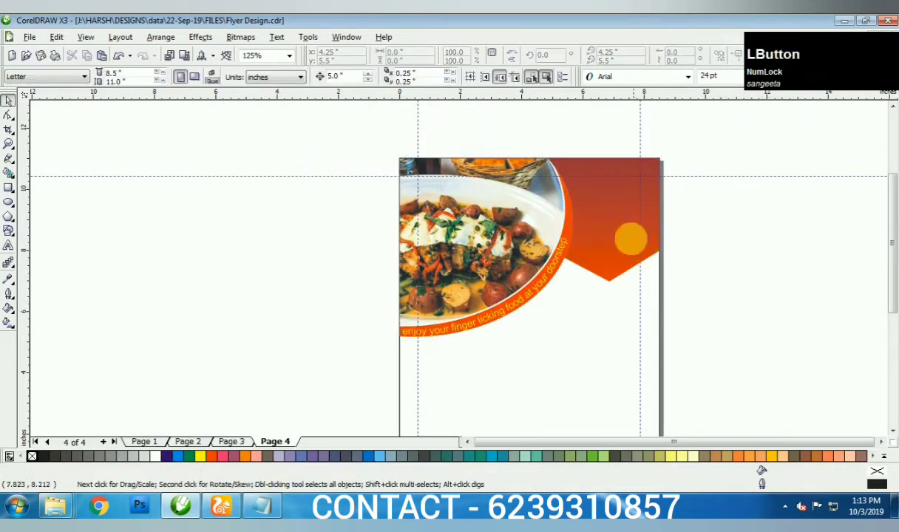
pyautogui.press('F4')
# - Type the QUICK FOOD heading in capitals on the orange banner
pyautogui.press('F8')
pyautogui.scroll(2, 459, 267)
pyautogui.click(478, 261)
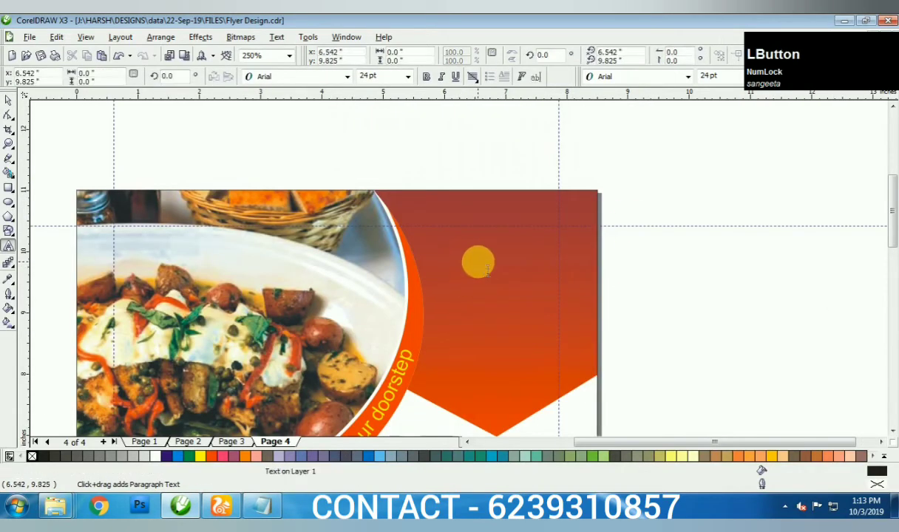
pyautogui.press('capslock')
pyautogui.write('QUICK')
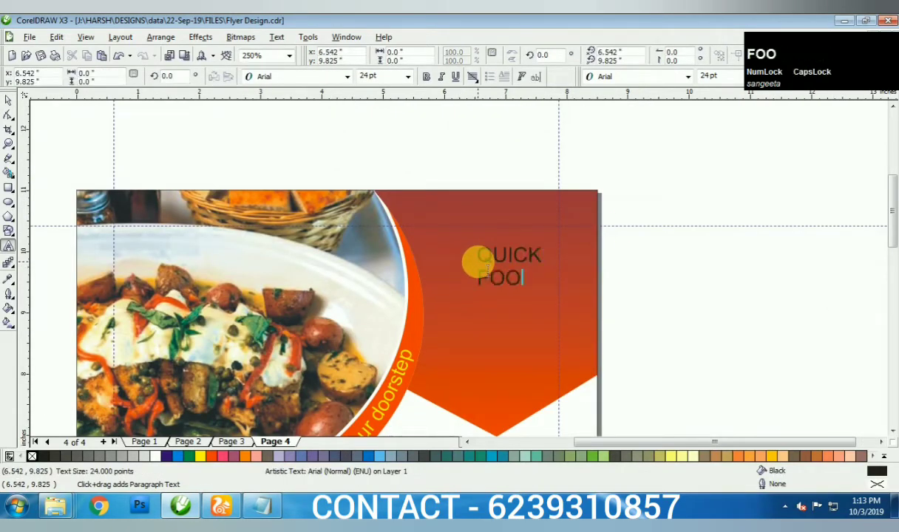
pyautogui.press('space')
# - Set the heading to Arroyo, enlarge it, fill it purple and outline it white
pyautogui.click(348, 77)
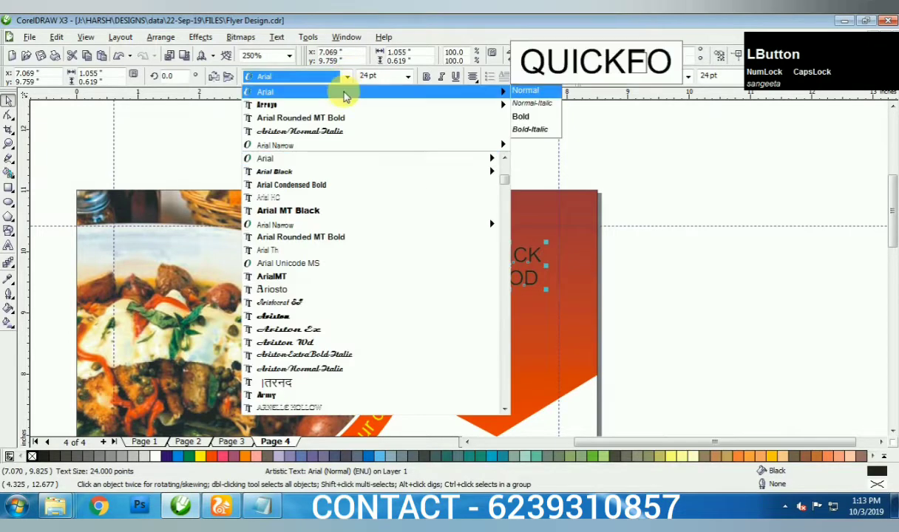
pyautogui.click(345, 109)
pyautogui.press('ctrl+KP_6')
pyautogui.press('ctrl+KP_6')
pyautogui.press('ctrl+KP_6')
pyautogui.scroll(2, 396, 200)
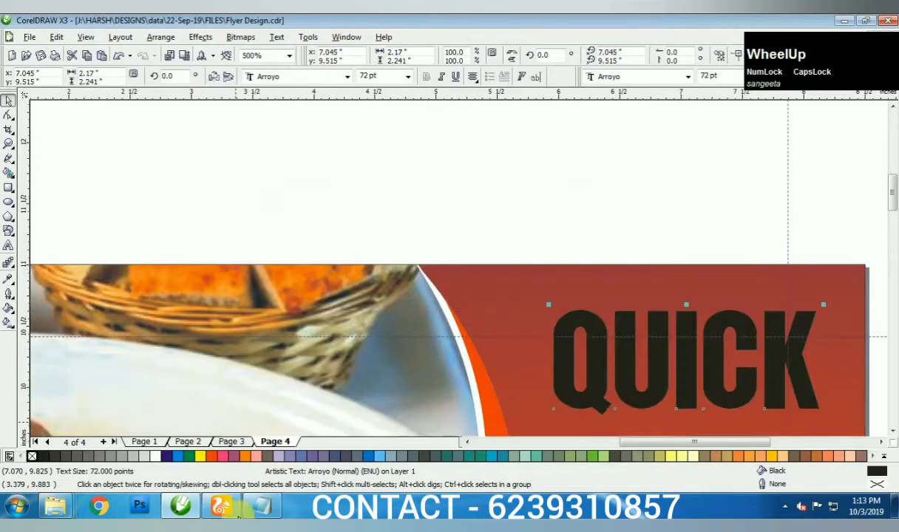
pyautogui.click(169, 457)
pyautogui.rightClick(151, 458)
pyautogui.scroll(-1, 492, 271)
pyautogui.scroll(1, 462, 278)
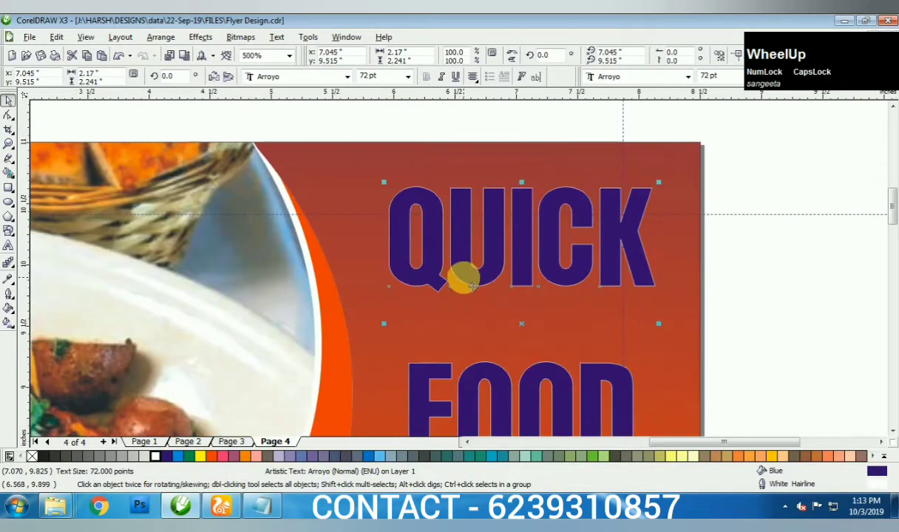
# - Make the heading's outline 8 pt, behind the fill and scaled with the text
pyautogui.press('F12')
pyautogui.click(366, 190)
pyautogui.click(348, 232)
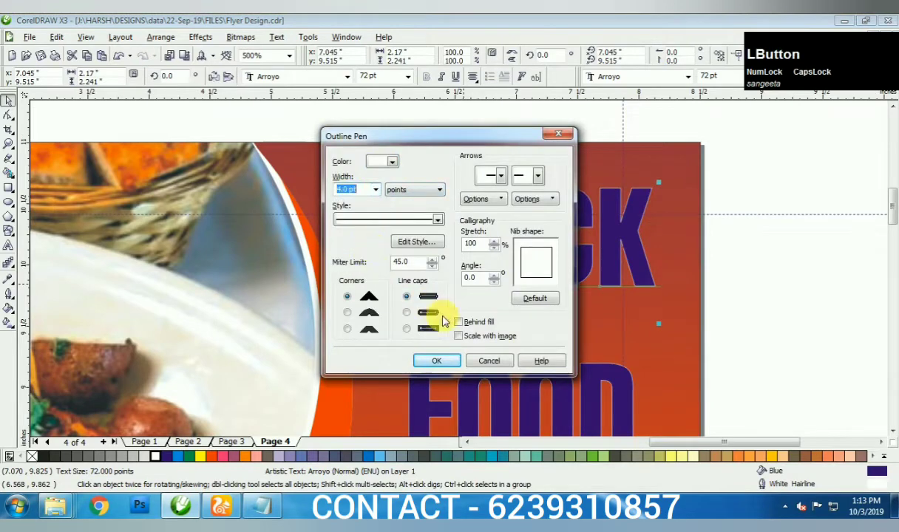
pyautogui.click(459, 322)
pyautogui.click(458, 337)
pyautogui.click(436, 361)
pyautogui.press('F12')
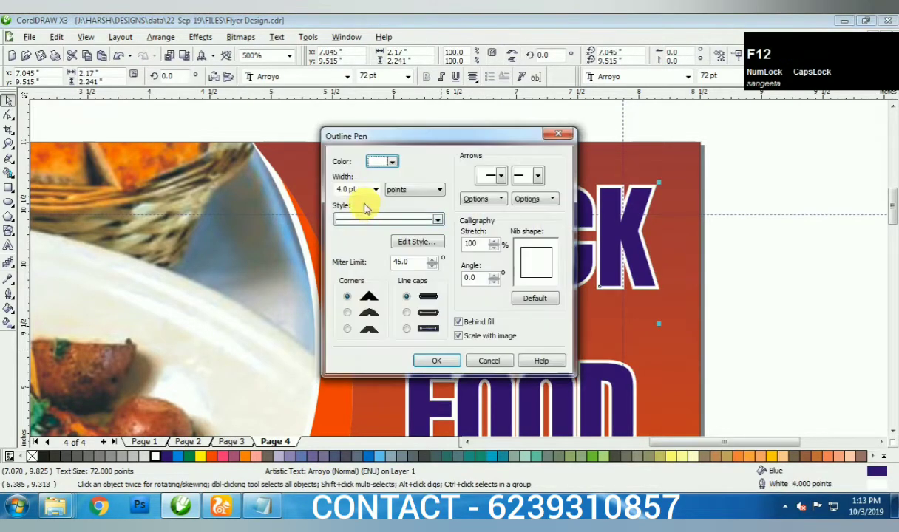
pyautogui.write('8')
pyautogui.press('KP_Enter')
# - Move the heading, tighten the QUICK–FOOD line spacing, and stretch it slightly wider
pyautogui.moveTo(474, 264); pyautogui.dragTo(433, 287)
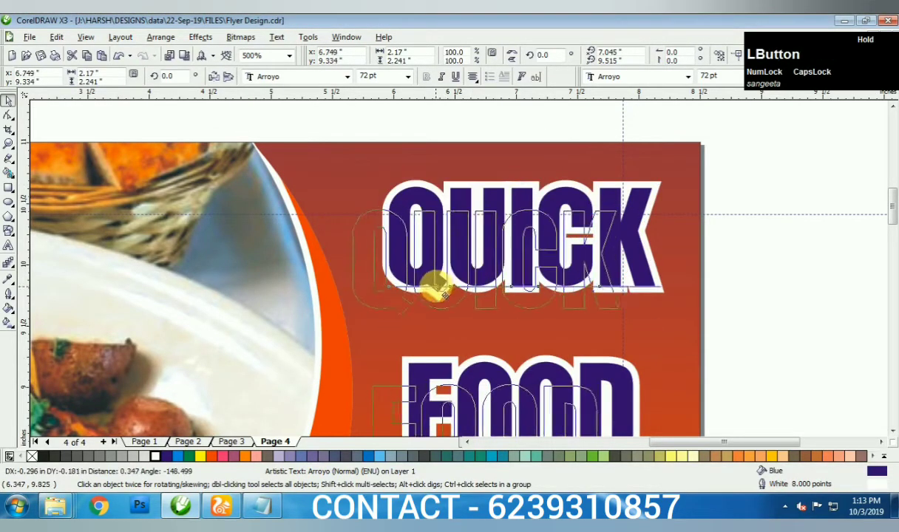
pyautogui.scroll(-3, 444, 273)
pyautogui.scroll(2, 458, 261)
pyautogui.press('F10')
pyautogui.moveTo(415, 379); pyautogui.dragTo(412, 346)
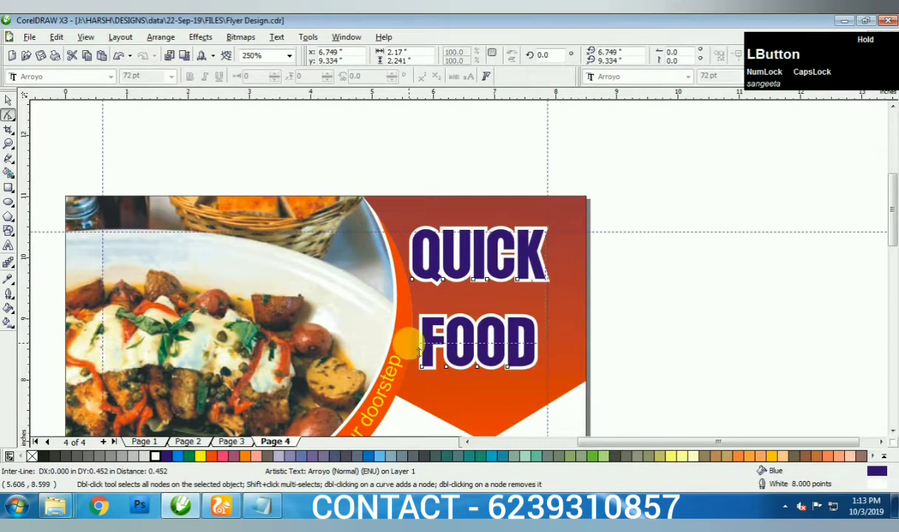
pyautogui.press('space')
pyautogui.moveTo(551, 299); pyautogui.dragTo(569, 300)
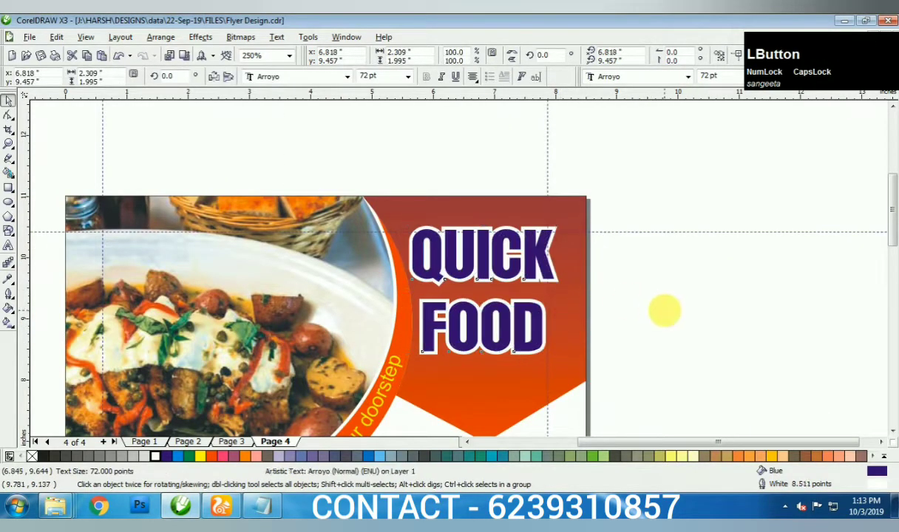
pyautogui.click(664, 312)
pyautogui.rightClick(576, 259)
pyautogui.click(614, 34)
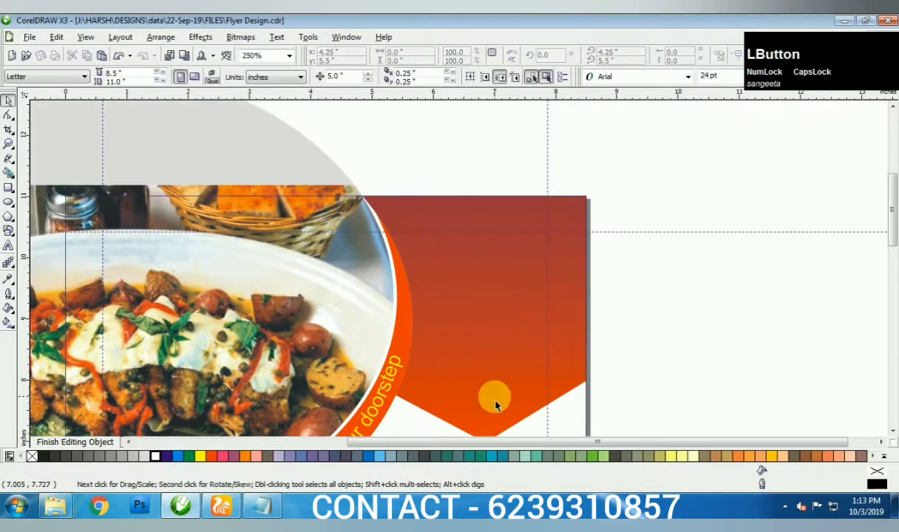
# - Move the orange banner curve's bottom node with the Shape tool, then finish editing and fit the page
pyautogui.scroll(2, 457, 267)
pyautogui.click(465, 273)
pyautogui.rightClick(438, 216)
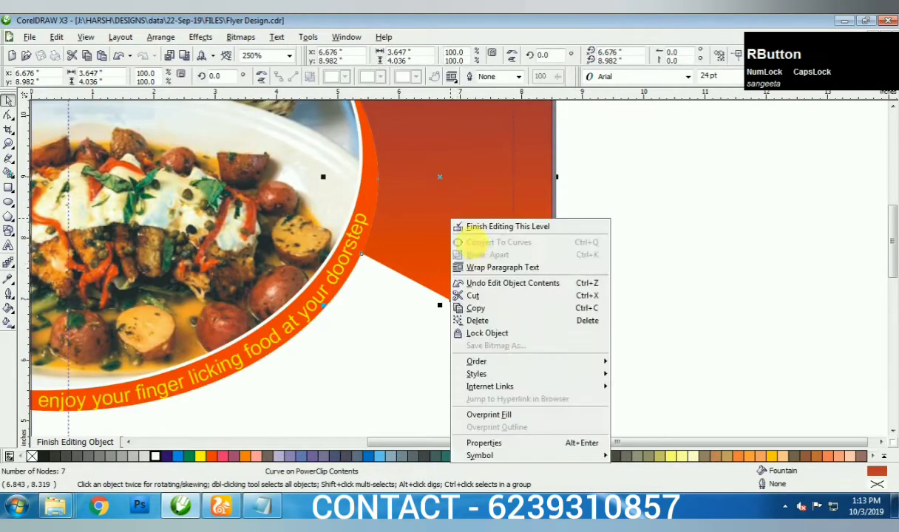
pyautogui.rightClick(618, 169)
pyautogui.click(559, 237)
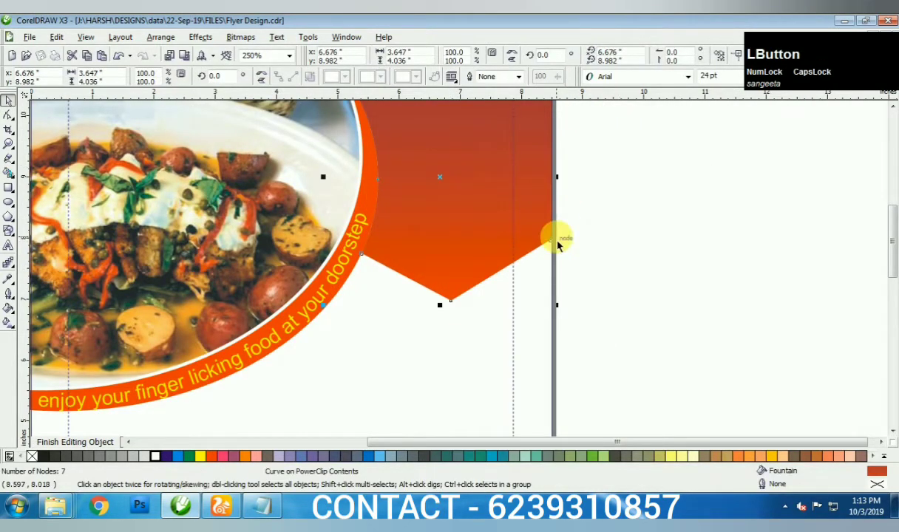
pyautogui.press('F10')
pyautogui.moveTo(458, 301); pyautogui.dragTo(452, 300)
pyautogui.press('space')
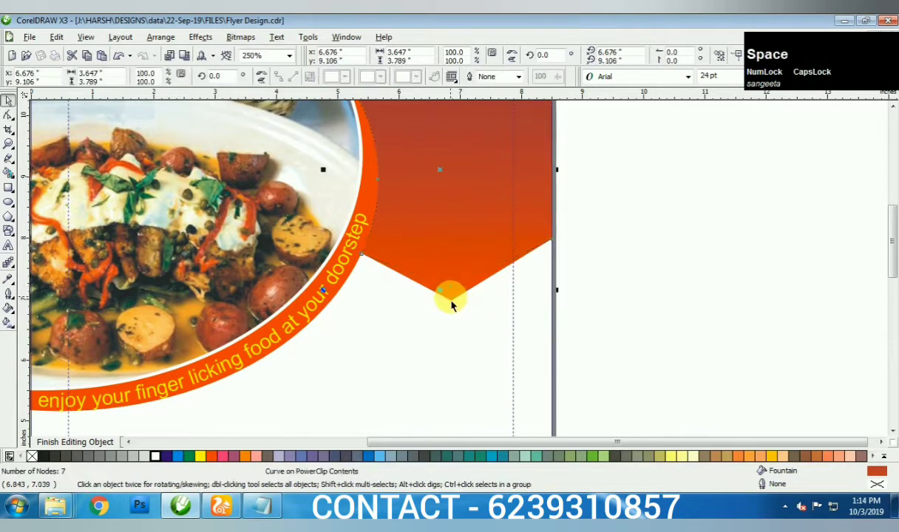
pyautogui.click(31, 443)
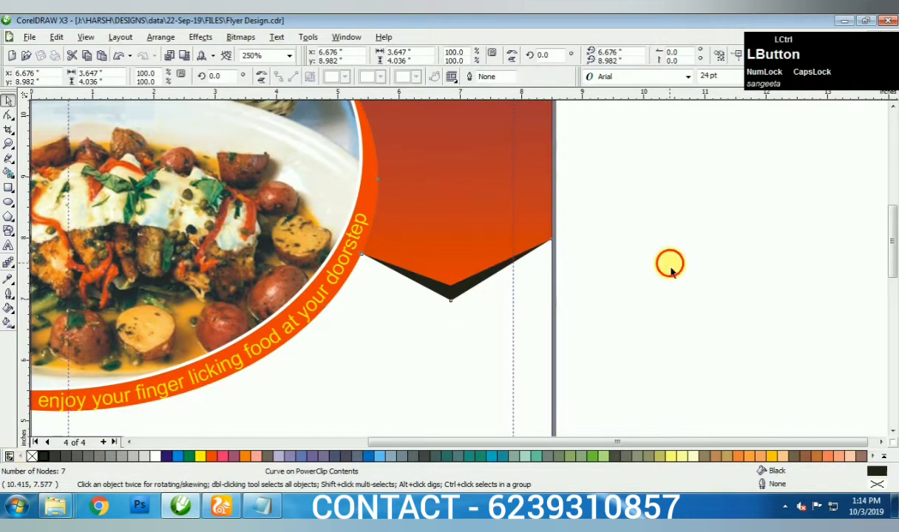
pyautogui.scroll(-3, 518, 262)
pyautogui.press('F4')
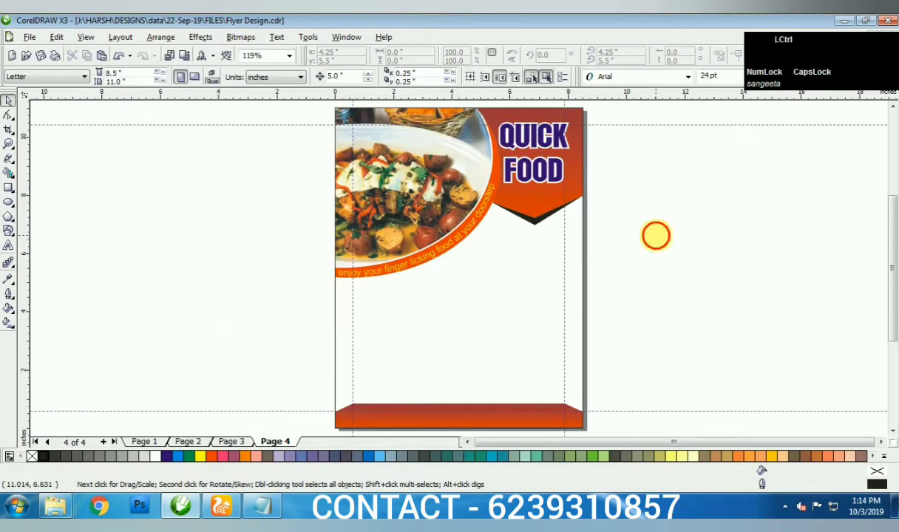
# - Draw a 2.755 × 1.765 inch rectangle in the clipped contents, centred horizontally below the tagline
pyautogui.rightClick(541, 258)
pyautogui.click(596, 214)
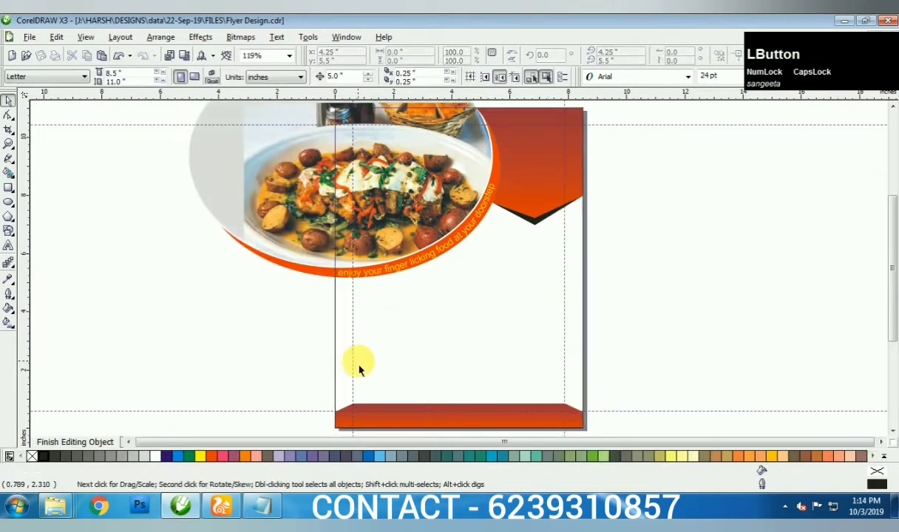
pyautogui.scroll(3, 446, 281)
pyautogui.press('F7')
pyautogui.press('F6')
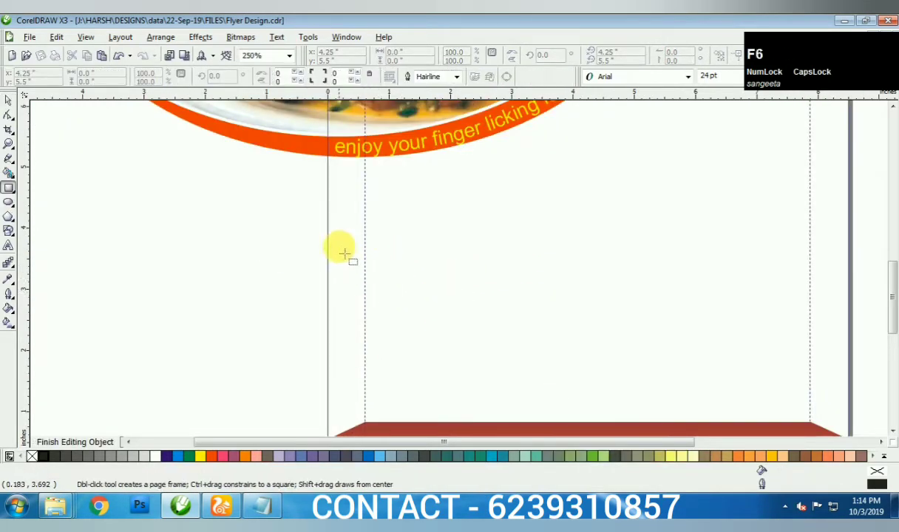
pyautogui.moveTo(359, 248)
pyautogui.mouseDown()
pyautogui.moveTo(551, 327)
pyautogui.moveTo(529, 355)
pyautogui.mouseUp()
pyautogui.press('space')
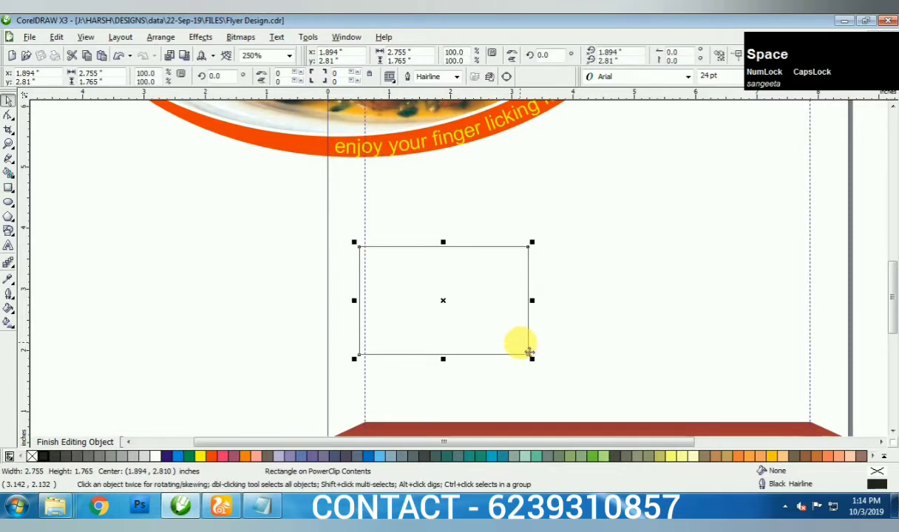
pyautogui.press('p')
pyautogui.moveTo(576, 146); pyautogui.dragTo(583, 307)
pyautogui.click(583, 307)
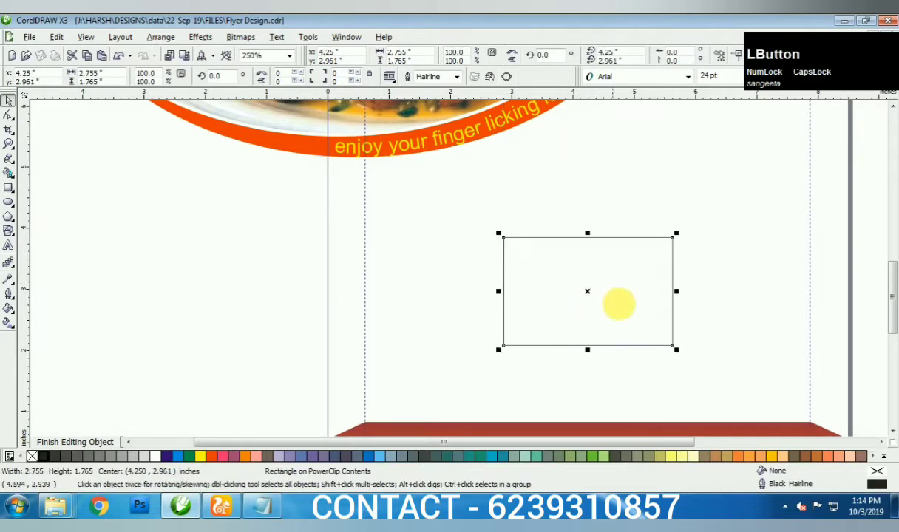
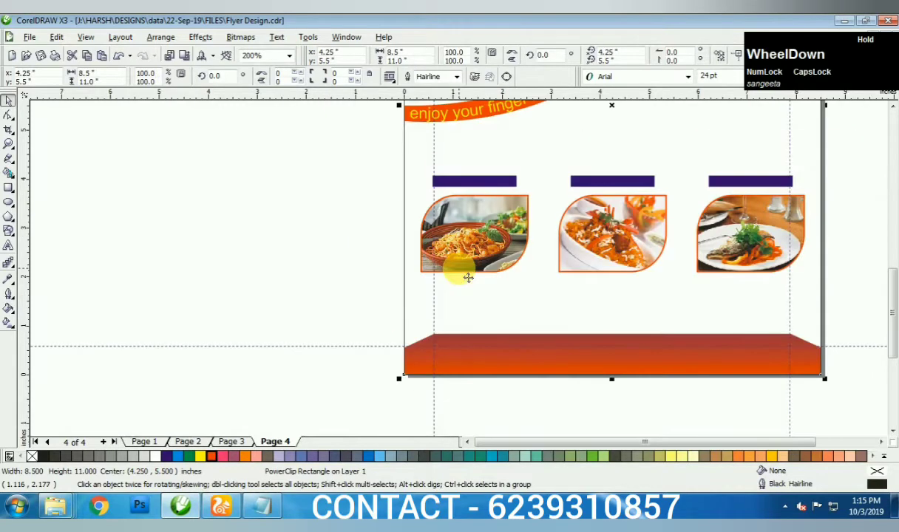
# - Add a 'FOOD NAME' text styled yellow, 14 pt and bold
pyautogui.press('F4')
pyautogui.press('F8')
pyautogui.scroll(5, 458, 266)
pyautogui.click(764, 270)
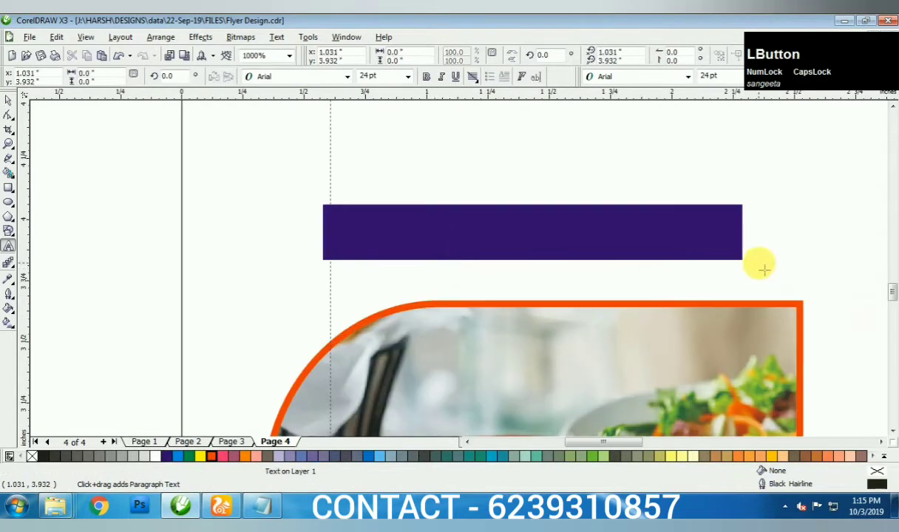
pyautogui.write('FOOD NAME')
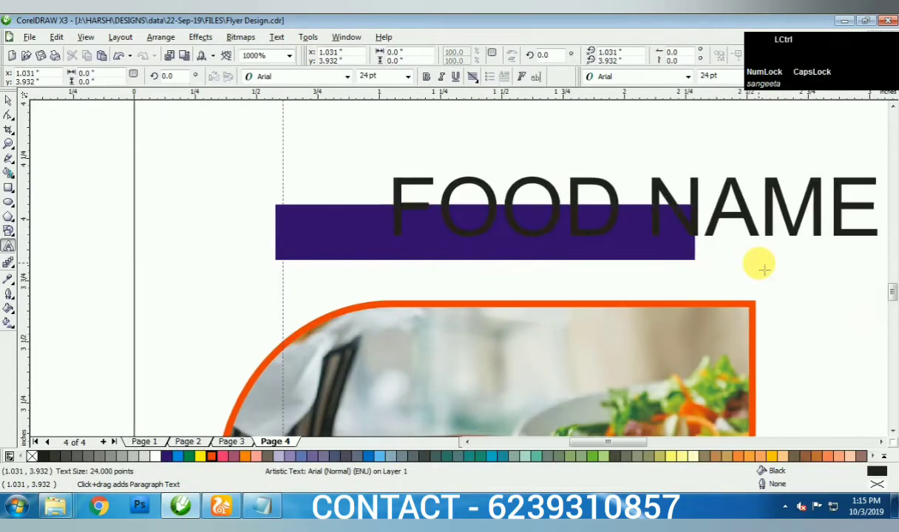
pyautogui.hotkey('ctrl', 'space')
pyautogui.click(200, 456)
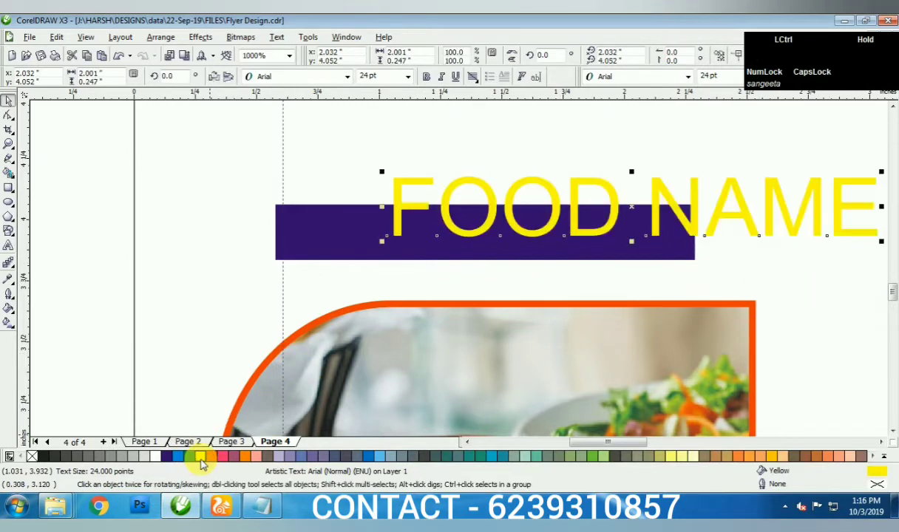
pyautogui.press('ctrl+KP_4')
pyautogui.press('ctrl+KP_4')
pyautogui.press('ctrl+KP_4')
pyautogui.hotkey('ctrl', 'space')
pyautogui.hotkey('ctrl', 'a')
pyautogui.hotkey('ctrl', 'b')
pyautogui.hotkey('ctrl', 'space')
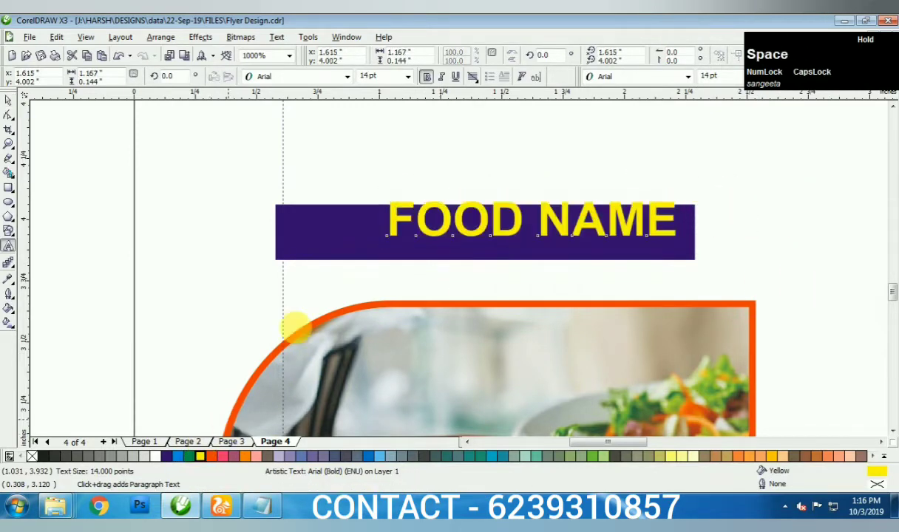
# - Place FOOD NAME on the first blue bar and copy it onto the second and third bars
pyautogui.moveTo(444, 221); pyautogui.dragTo(403, 237)
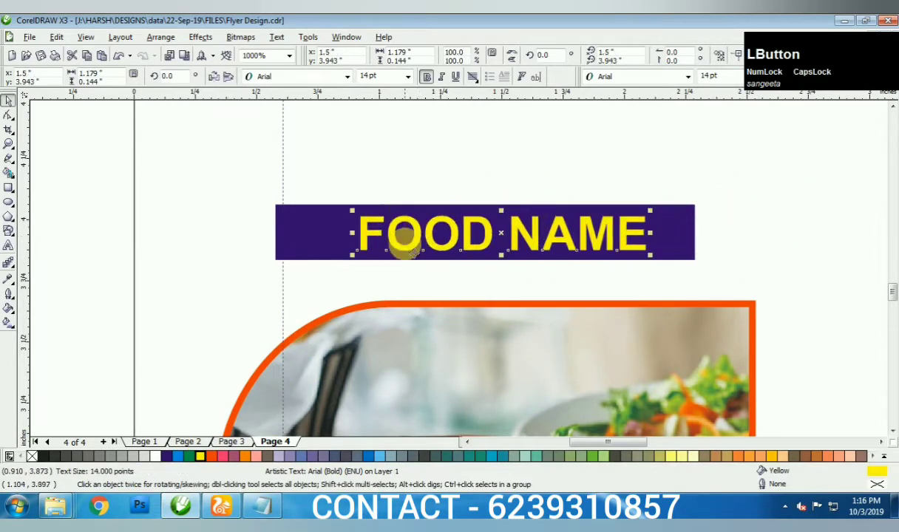
pyautogui.scroll(-4, 403, 237)
pyautogui.keyDown('ctrl'); pyautogui.moveTo(468, 268); pyautogui.dragTo(628, 269); pyautogui.keyUp('ctrl')
pyautogui.click(624, 265)
pyautogui.hotkey('ctrl', 't')
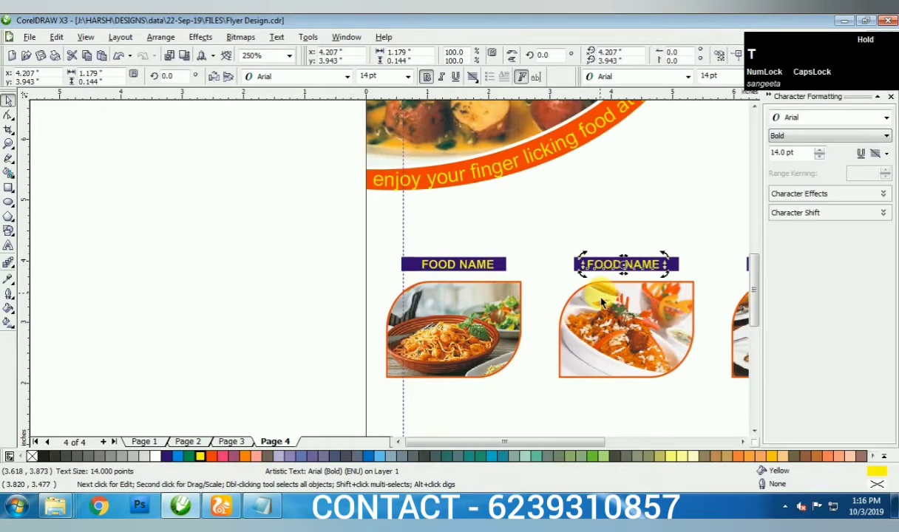
pyautogui.hotkey('ctrl', 't')
pyautogui.hotkey('ctrl', 'r')
pyautogui.click(531, 297)
pyautogui.scroll(4, 803, 255)
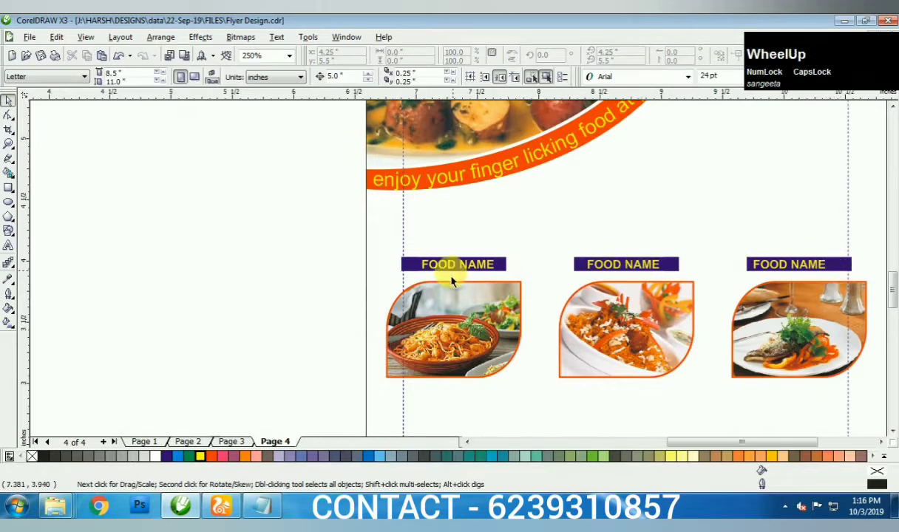
pyautogui.moveTo(392, 274); pyautogui.dragTo(438, 261)
pyautogui.scroll(-4, 438, 261)
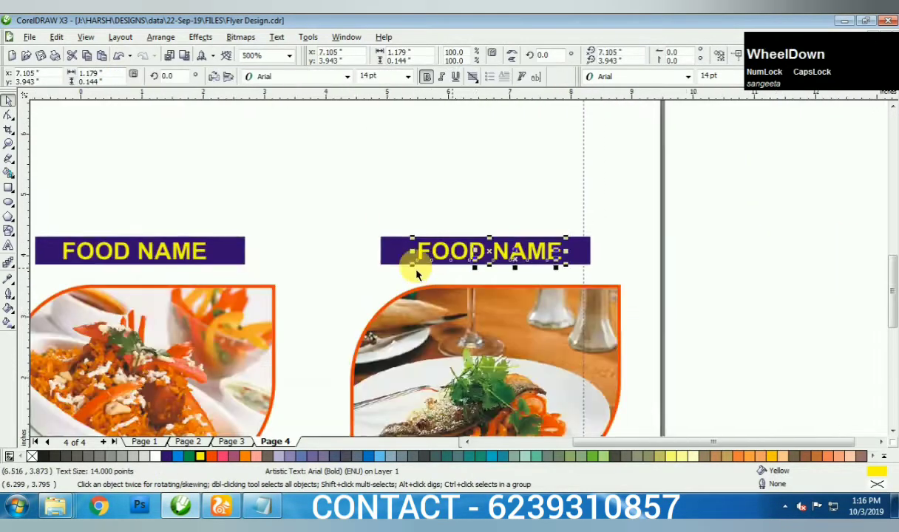
pyautogui.scroll(3, 342, 268)
pyautogui.click(455, 265)
# - Fill the flyer background rectangle yellow
pyautogui.press('F4')
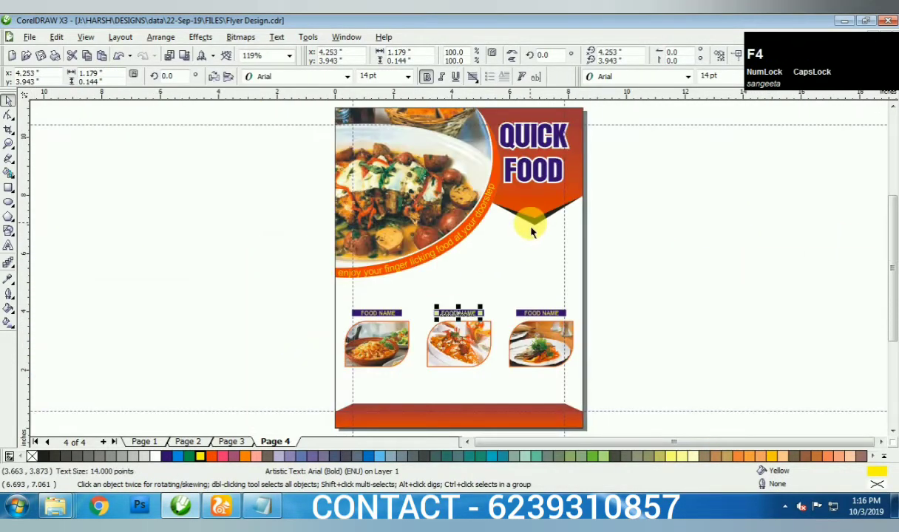
pyautogui.click(504, 214)
pyautogui.click(203, 457)
pyautogui.click(178, 397)
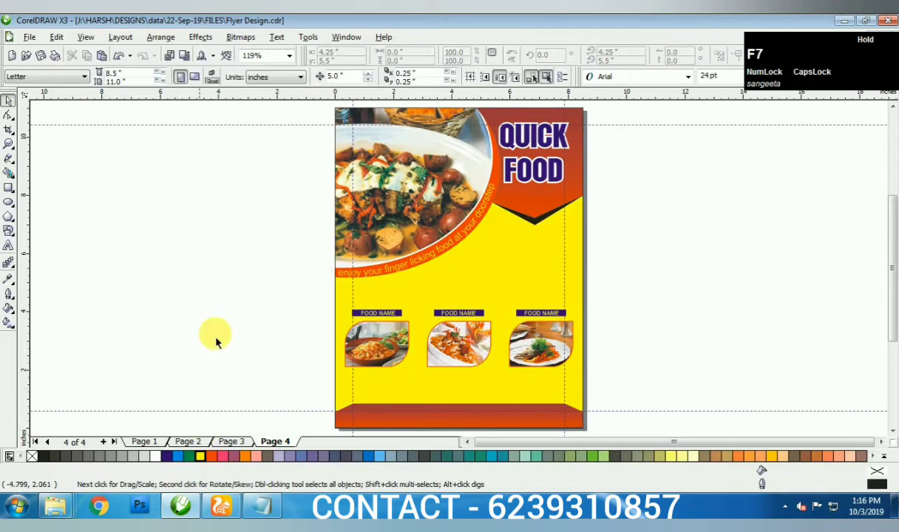
pyautogui.click(467, 292)
pyautogui.click(590, 213)
pyautogui.click(579, 256)
pyautogui.scroll(5, 466, 275)
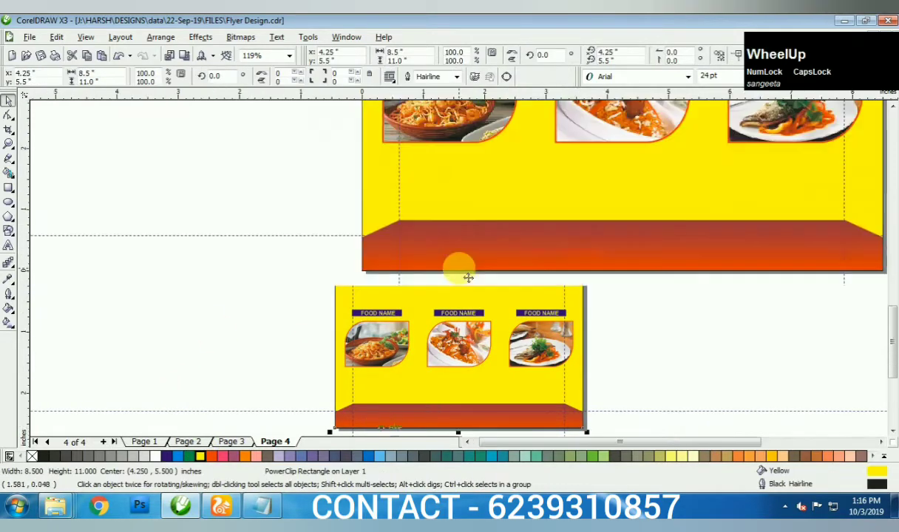
# - Type a phone and e-mail contact line in the orange footer band
pyautogui.press('F8')
pyautogui.click(437, 223)
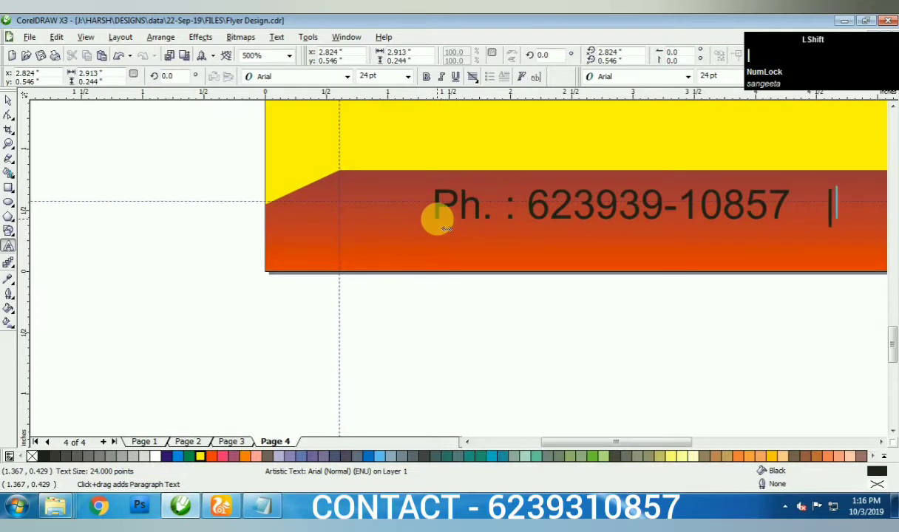
pyautogui.write('Email :')
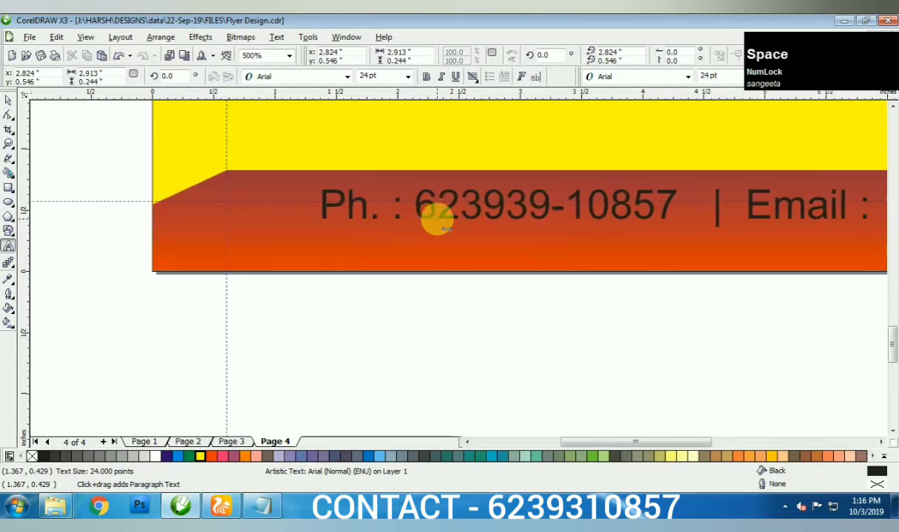
pyautogui.press('BackSpace')
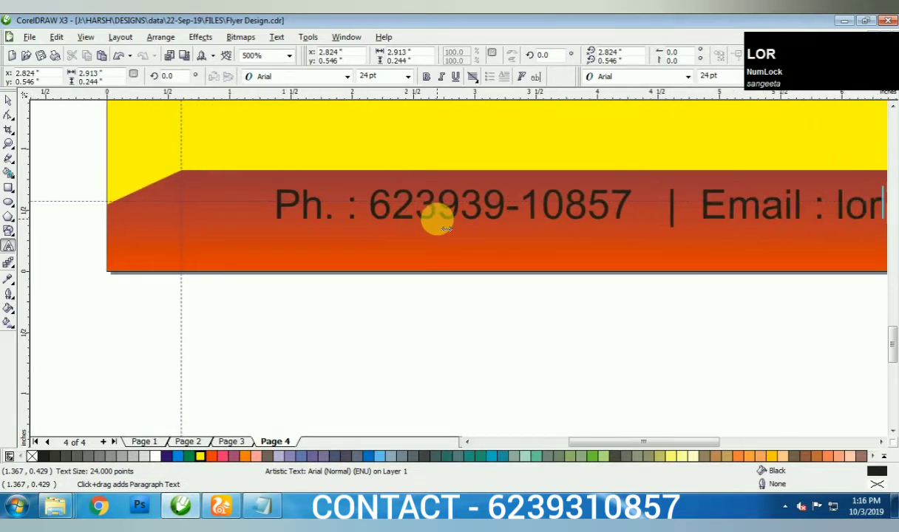
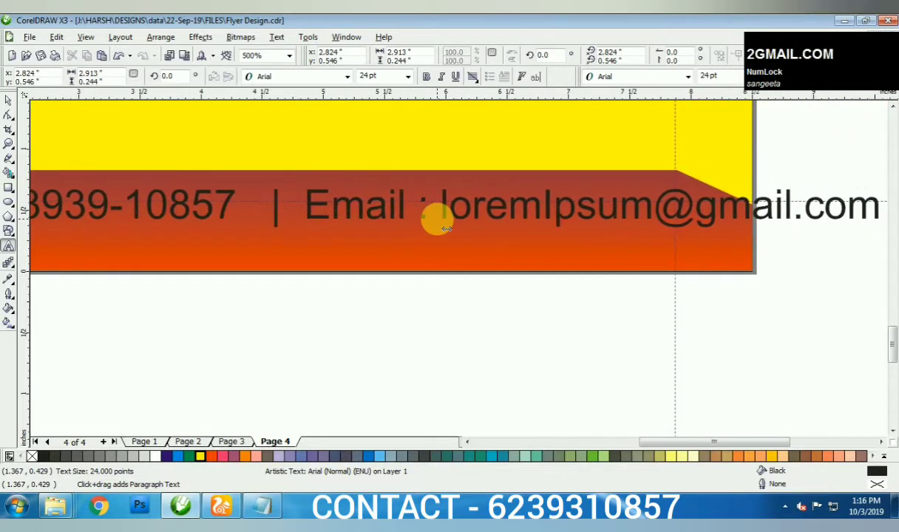
# - Set the contact text to the Arroyo font and colour it white
pyautogui.hotkey('ctrl', 'a')
pyautogui.click(349, 76)
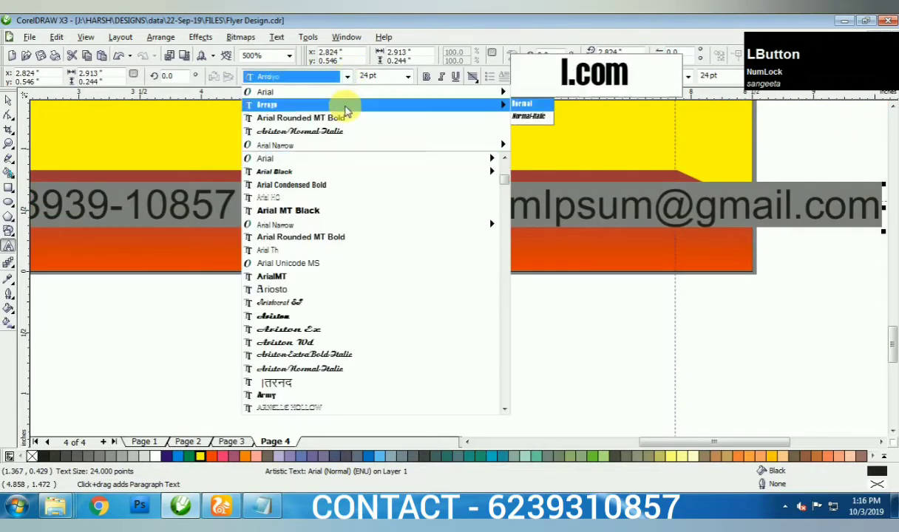
pyautogui.click(340, 105)
pyautogui.press('space')
pyautogui.click(199, 456)
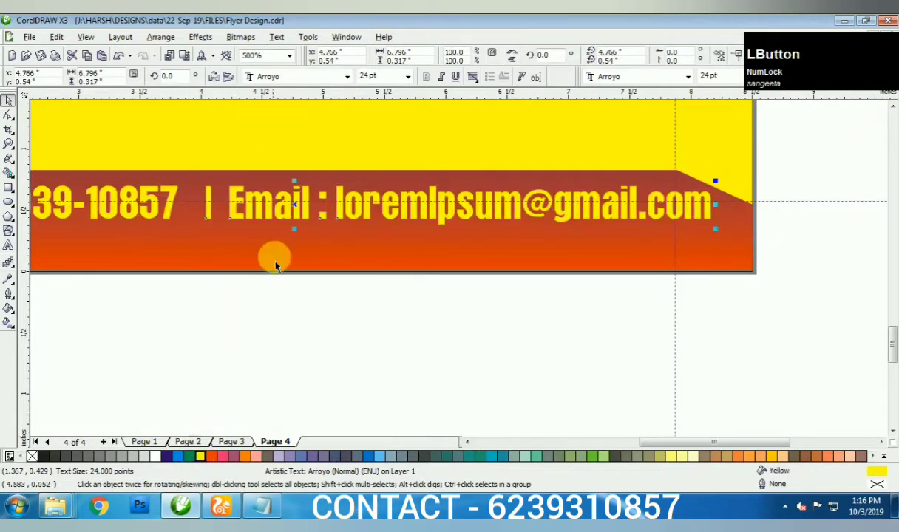
pyautogui.click(155, 457)
# - Centre the contact line on the orange footer band
pyautogui.keyDown('shift'); pyautogui.click(198, 259); pyautogui.keyUp('shift')
pyautogui.press('c')
pyautogui.press('F4')
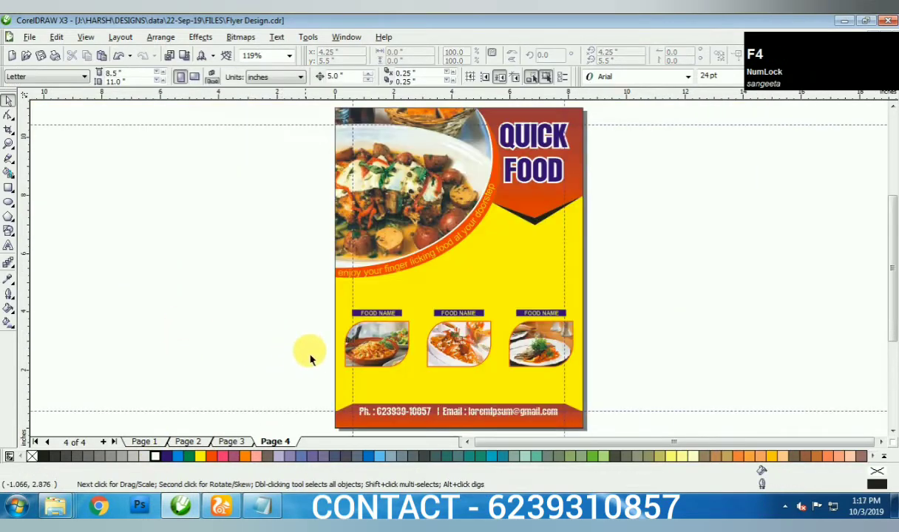
pyautogui.scroll(4, 307, 355)
pyautogui.keyDown('ctrl'); pyautogui.click(427, 172); pyautogui.keyUp('ctrl')
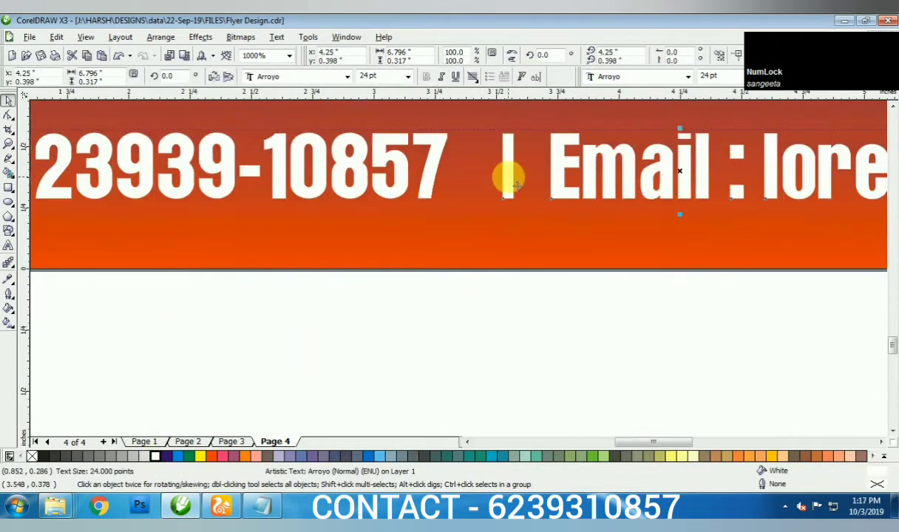
pyautogui.hotkey('ctrl', 'z')
pyautogui.keyDown('ctrl'); pyautogui.click(503, 151); pyautogui.keyUp('ctrl')
pyautogui.press('F4')
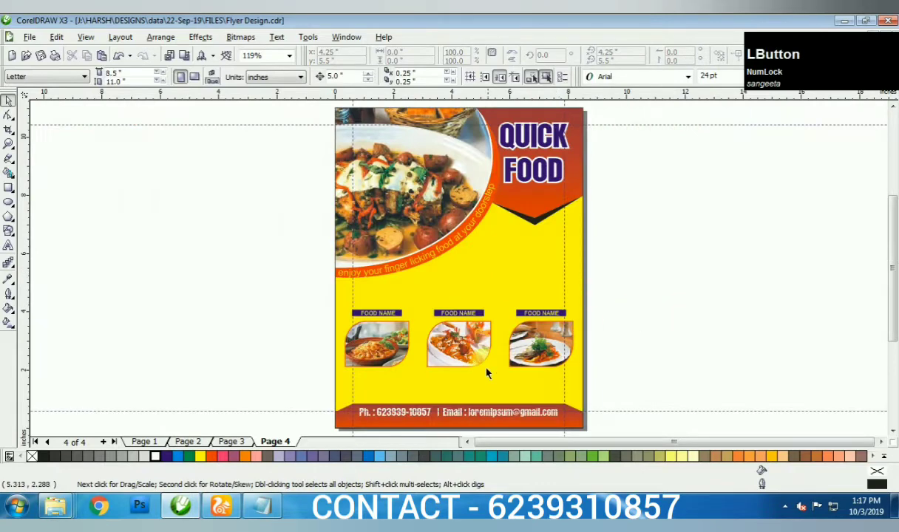
pyautogui.scroll(6, 382, 307)
pyautogui.press('F8')
pyautogui.scroll(-1, 465, 275)
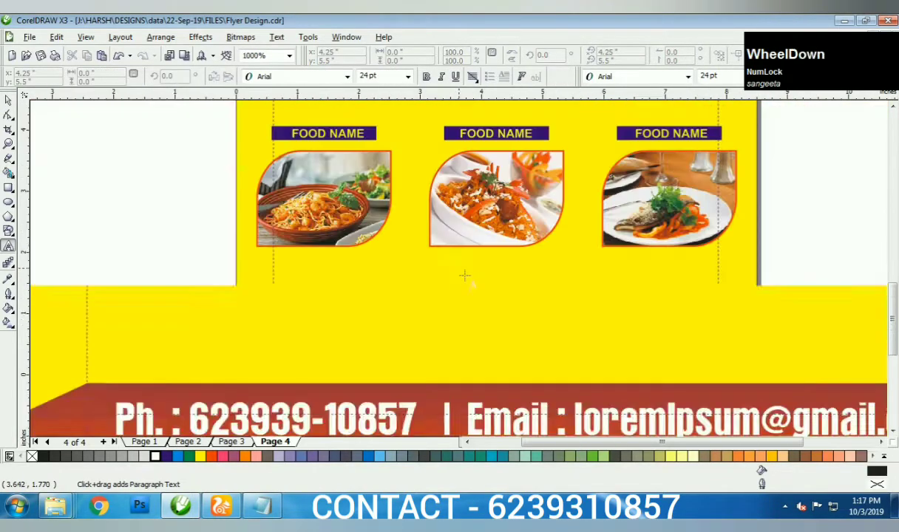
pyautogui.scroll(-2, 465, 275)
pyautogui.click(468, 278)
pyautogui.write('Or')
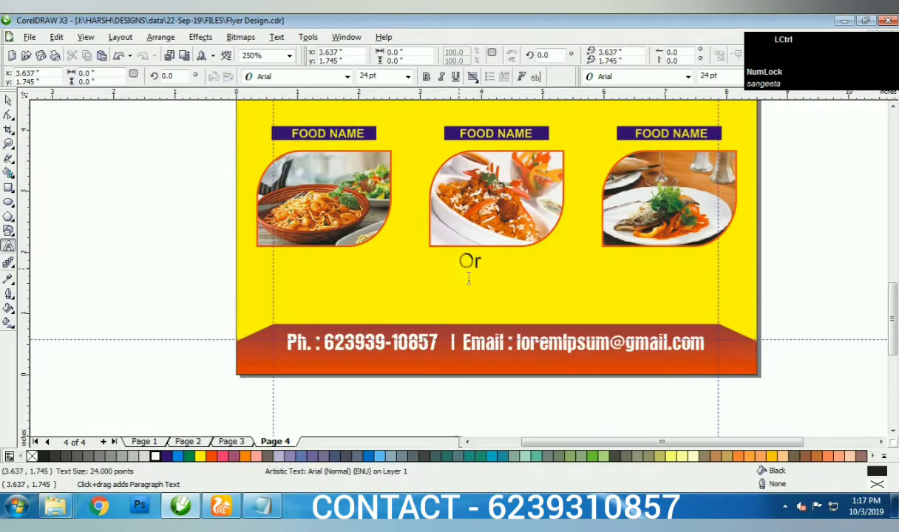
pyautogui.hotkey('ctrl', 'space')
pyautogui.scroll(2, 468, 261)
pyautogui.click(410, 293)
pyautogui.write('de')
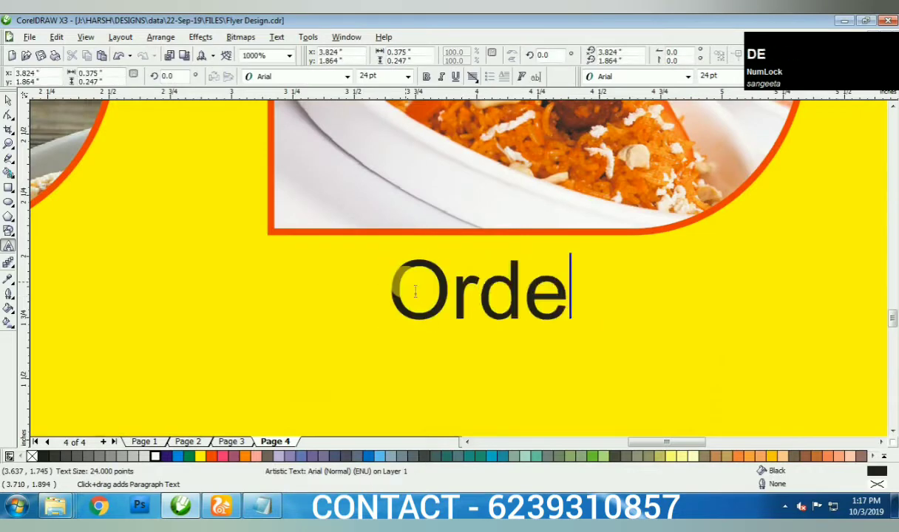
pyautogui.write('r Food O')
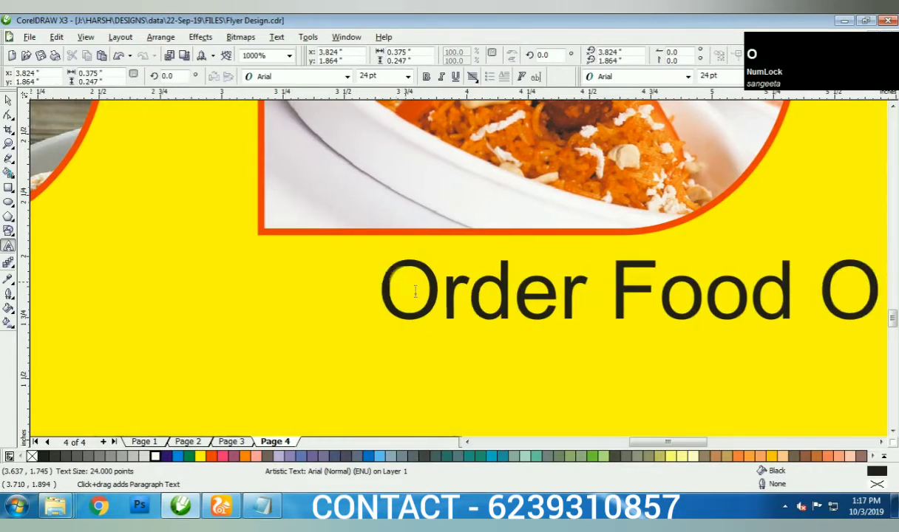
pyautogui.write('nline at :')
pyautogui.press('Return')
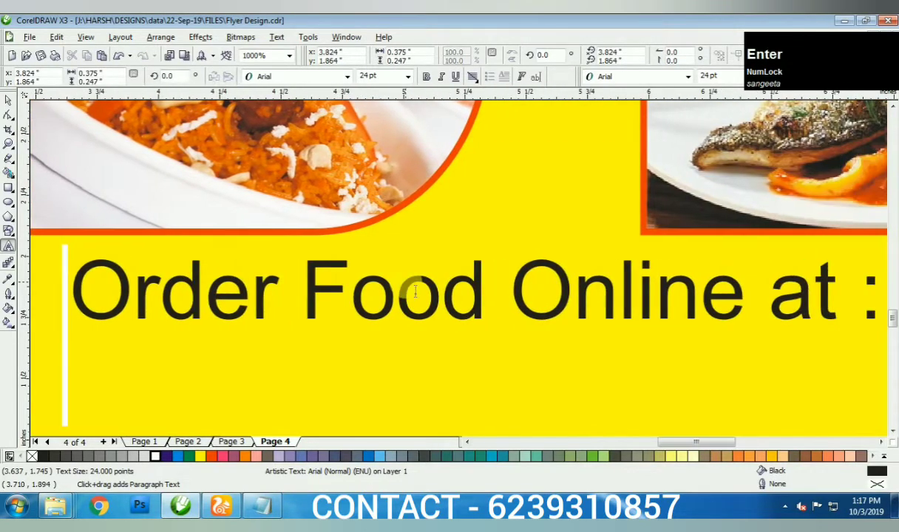
pyautogui.scroll(-2, 467, 277)
pyautogui.write('www.qu')
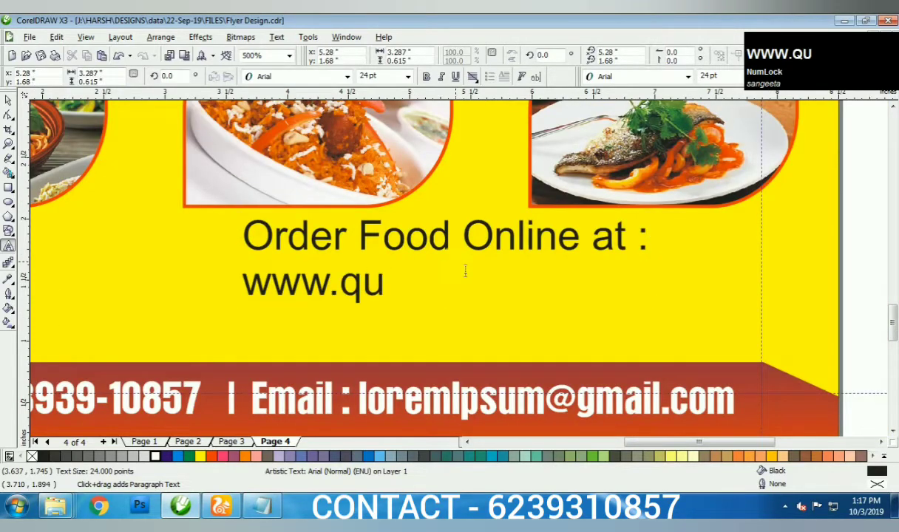
pyautogui.write('ickfood.com')
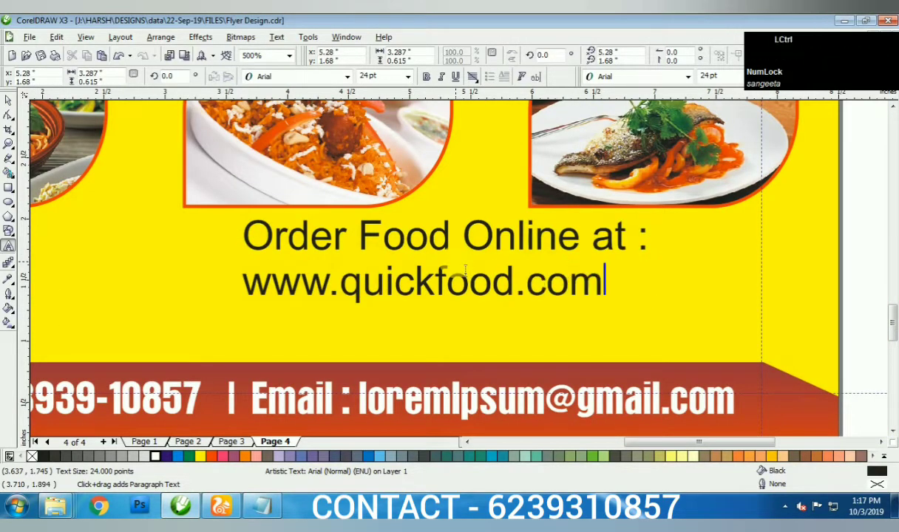
# - Centre the order text on the page, set it in Arroyo, and make the heading red
pyautogui.hotkey('ctrl', 'e')
pyautogui.press('space')
pyautogui.keyDown('shift'); pyautogui.click(331, 334); pyautogui.keyUp('shift')
pyautogui.press('c')
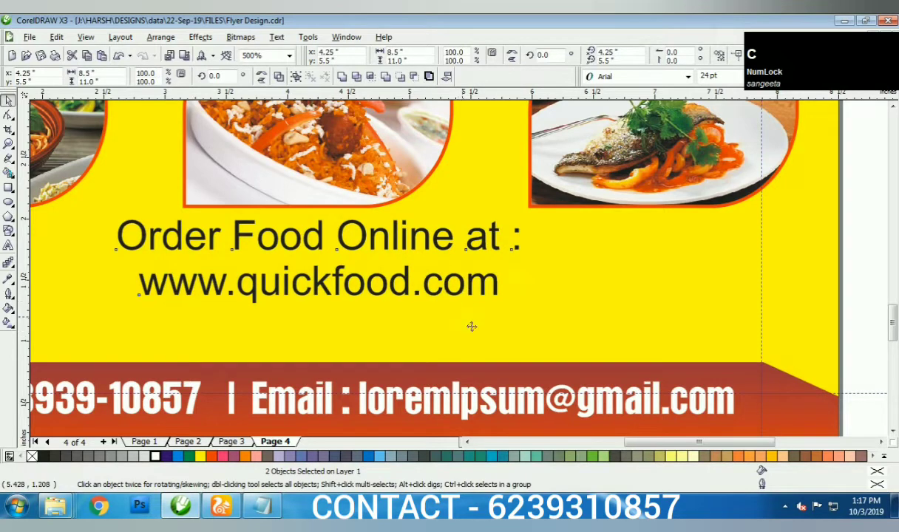
pyautogui.click(438, 282)
pyautogui.hotkey('ctrl', 'space')
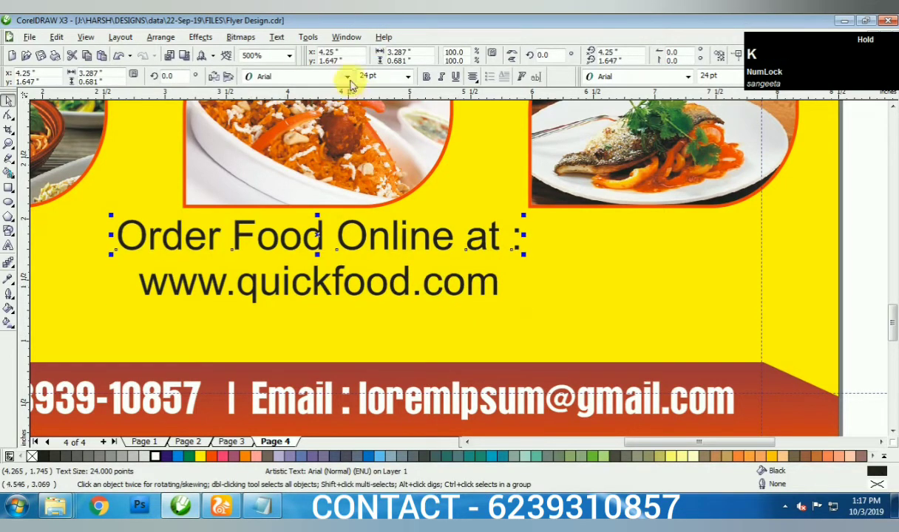
pyautogui.click(347, 77)
pyautogui.click(349, 120)
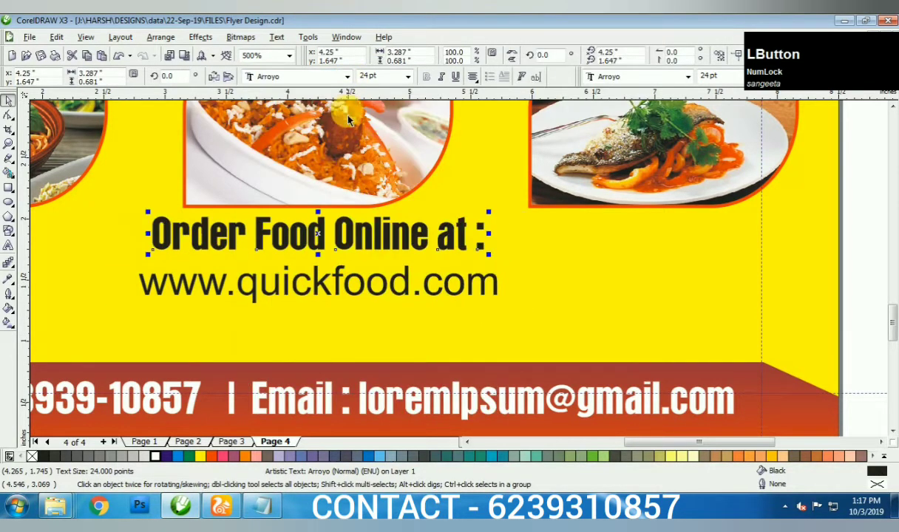
pyautogui.click(212, 456)
pyautogui.moveTo(494, 247); pyautogui.dragTo(512, 247)
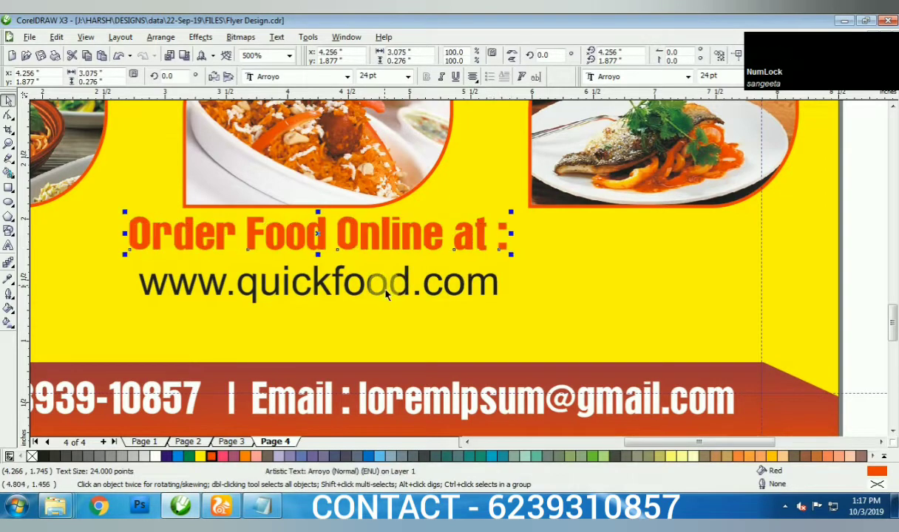
# - Set the URL to 36 pt Arial Rounded MT Bold
pyautogui.click(366, 277)
pyautogui.press('ctrl+KP_6')
pyautogui.click(346, 77)
pyautogui.moveTo(331, 158)
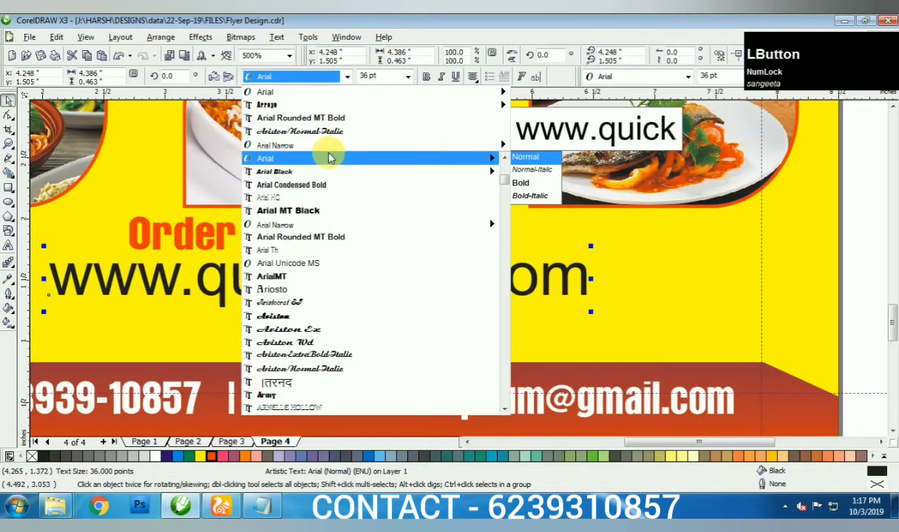
pyautogui.click(301, 237)
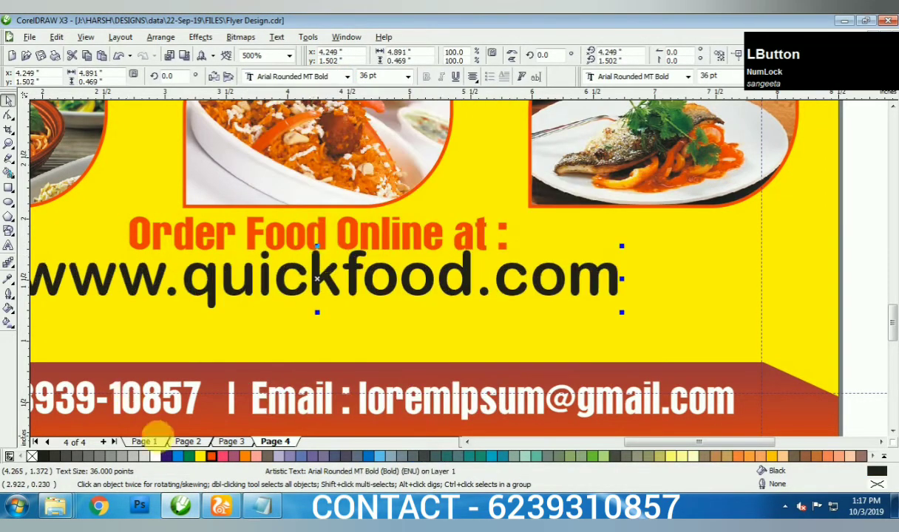
# - Shift the six objects inside the page's clipped contents up slightly
pyautogui.press('F4')
pyautogui.keyDown('ctrl'); pyautogui.click(571, 264); pyautogui.keyUp('ctrl')
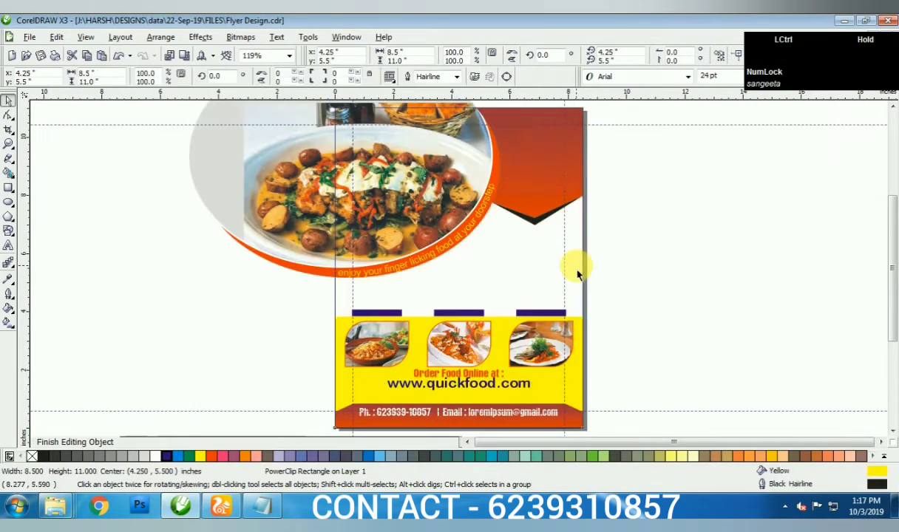
pyautogui.moveTo(672, 271); pyautogui.dragTo(265, 386)
pyautogui.scroll(2, 468, 276)
pyautogui.moveTo(468, 276); pyautogui.dragTo(429, 265)
pyautogui.keyDown('ctrl'); pyautogui.click(427, 270); pyautogui.keyUp('ctrl')
# - Move the three FOOD NAME labels up into the purple bars
pyautogui.moveTo(739, 211); pyautogui.dragTo(125, 295)
pyautogui.scroll(3, 460, 278)
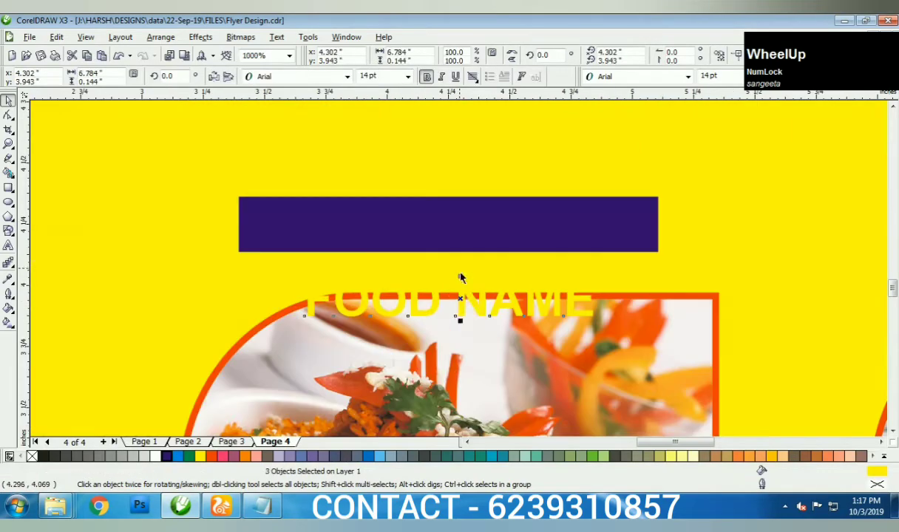
pyautogui.moveTo(472, 308); pyautogui.dragTo(467, 217)
pyautogui.scroll(-3, 501, 343)
pyautogui.scroll(3, 537, 385)
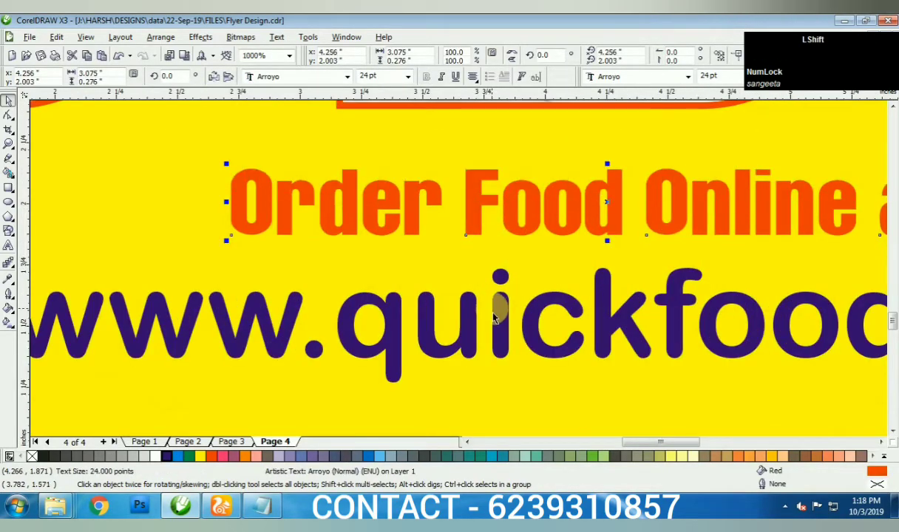
# - Move the order heading and URL up together
pyautogui.keyDown('shift'); pyautogui.click(500, 319); pyautogui.keyUp('shift')
pyautogui.moveTo(500, 320); pyautogui.dragTo(500, 244)
pyautogui.scroll(-3, 500, 244)
pyautogui.click(750, 254)
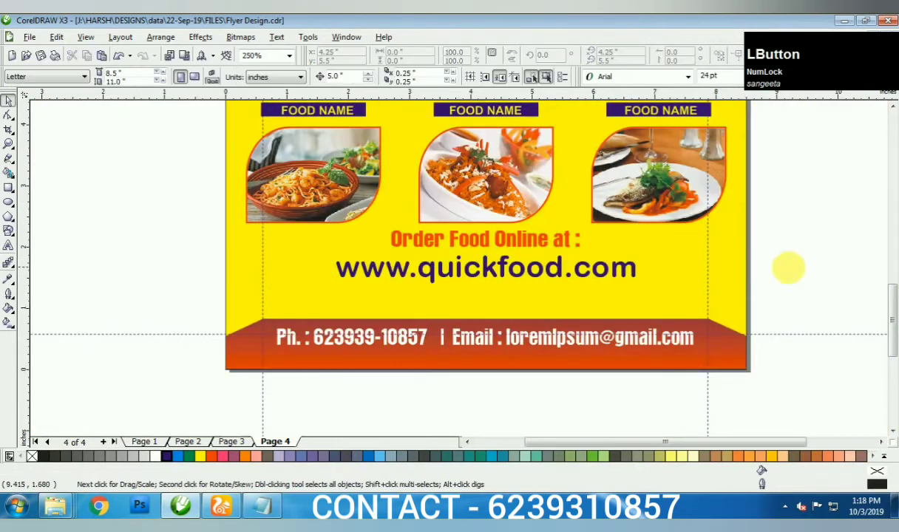
# - Paste the Lorem Ipsum text from Notepad into a paragraph frame above the footer
pyautogui.click(261, 506)
pyautogui.hotkey('ctrl', 'a')
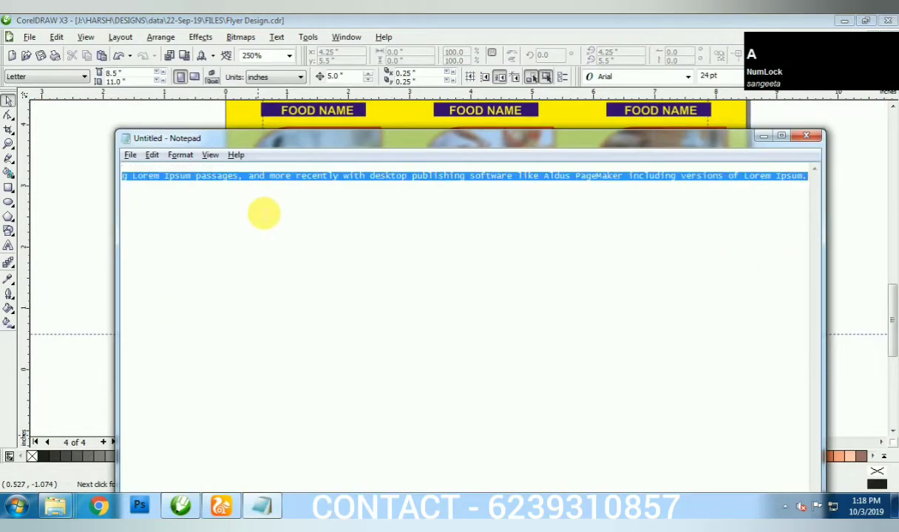
pyautogui.click(184, 507)
pyautogui.press('F8')
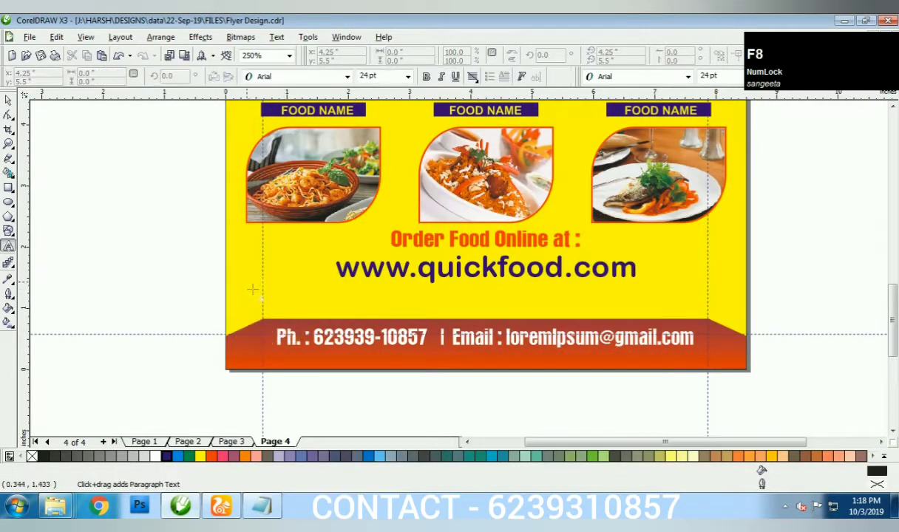
pyautogui.moveTo(247, 284); pyautogui.dragTo(721, 316)
pyautogui.hotkey('ctrl', 'v')
pyautogui.press('space')
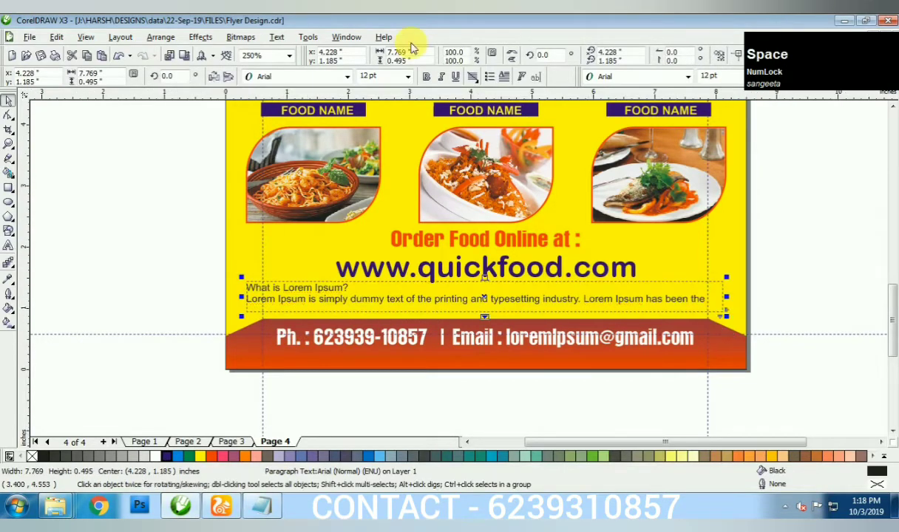
# - Set the paragraph's font size to 7 pt
pyautogui.press('KP_Enter')
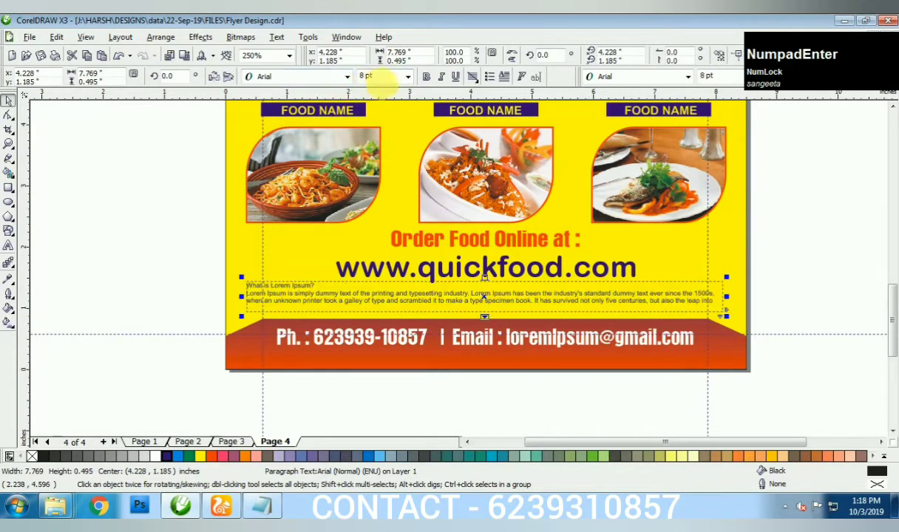
pyautogui.click(381, 77)
pyautogui.write('7')
pyautogui.press('KP_Enter')
pyautogui.scroll(5, 458, 272)
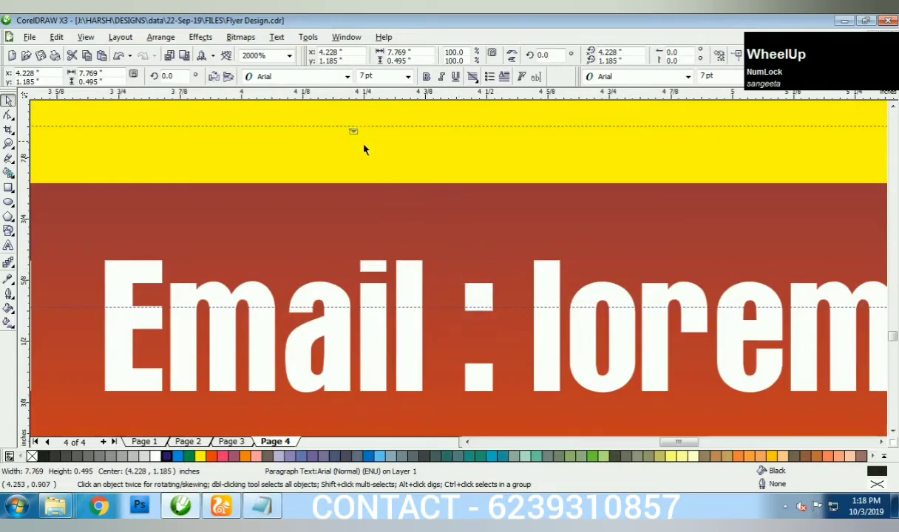
# - Make the paragraph bold and turn its heading into a larger uppercase 'WHAT IS LOREM IPSUM?'
pyautogui.click(368, 178)
pyautogui.scroll(-3, 458, 272)
pyautogui.press('F8')
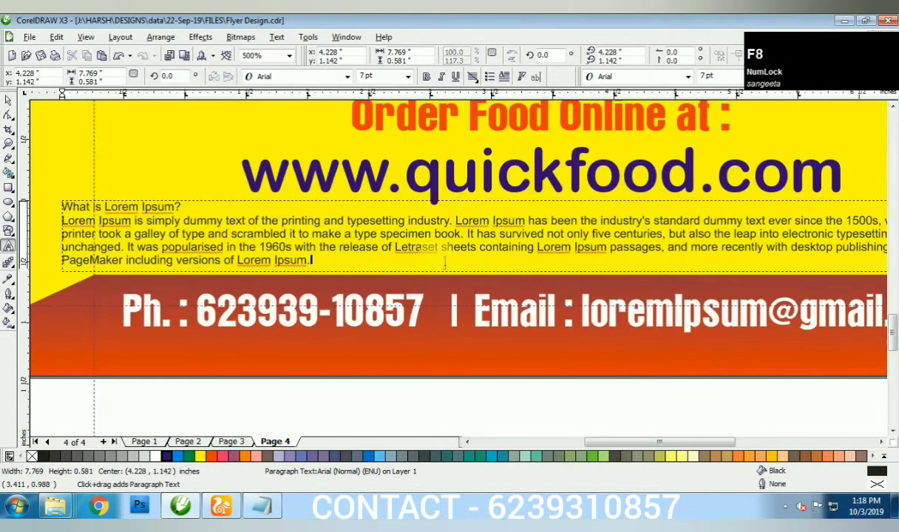
pyautogui.hotkey('ctrl', 'a')
pyautogui.hotkey('ctrl', 'b')
pyautogui.press('Up')
pyautogui.hotkey('shift', 'Home')
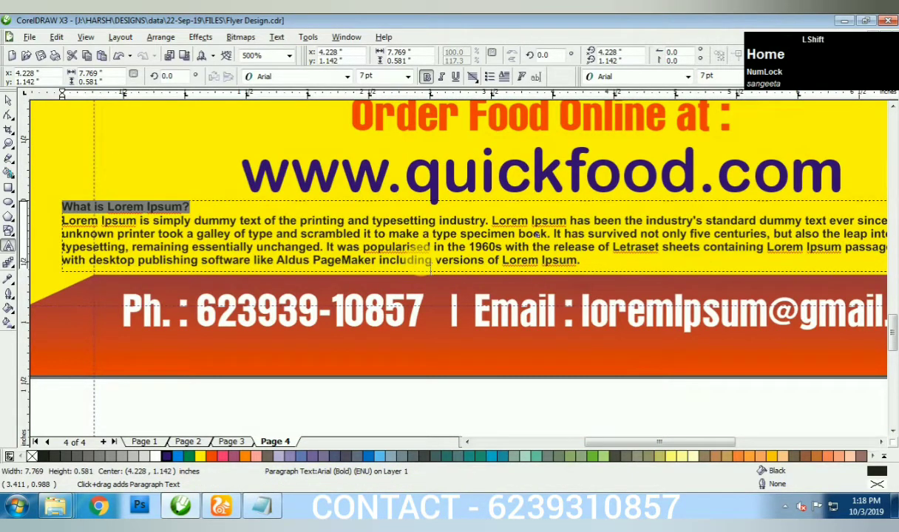
pyautogui.hotkey('shift', 'F3')
pyautogui.press('Down')
pyautogui.press('Return')
pyautogui.press('ctrl+KP_6')
pyautogui.hotkey('ctrl', 'space')
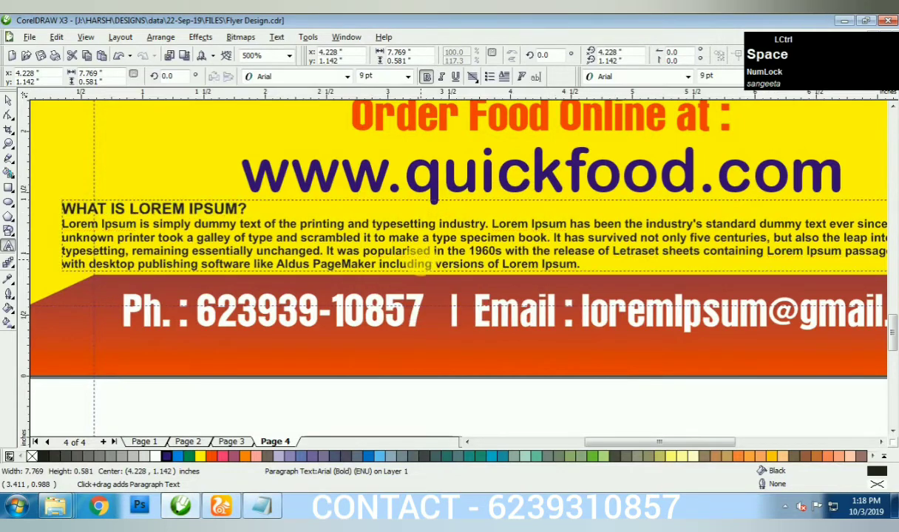
# - Draw a blank rectangle beside the page
pyautogui.press('F4')
pyautogui.click(414, 283)
pyautogui.scroll(2, 460, 278)
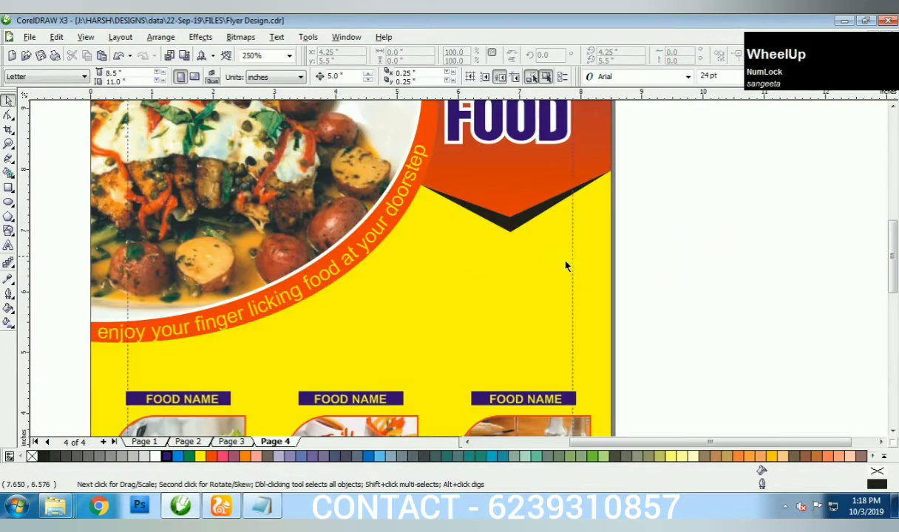
pyautogui.press('F6')
pyautogui.moveTo(623, 242); pyautogui.dragTo(806, 319)
# - Slant the band rectangle into a parallelogram and round its corners to 30
pyautogui.press('space')
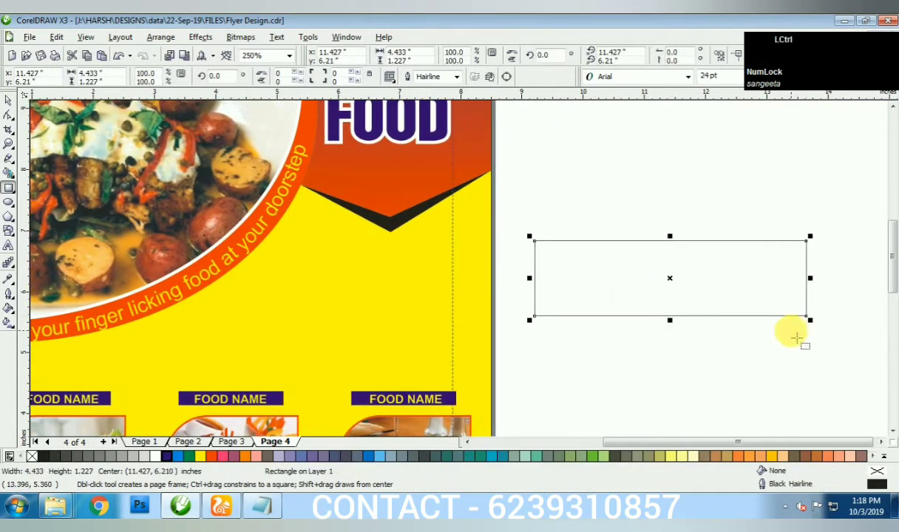
pyautogui.click(662, 241)
pyautogui.moveTo(663, 241); pyautogui.dragTo(709, 237)
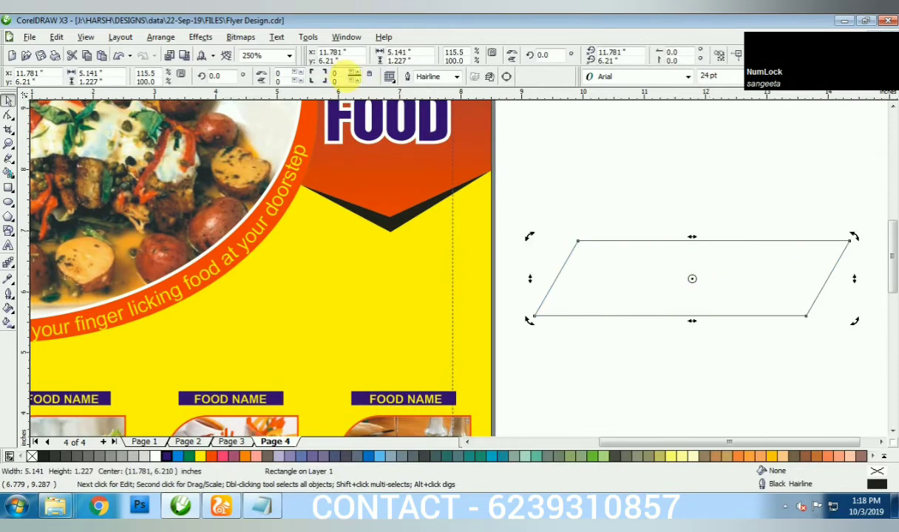
pyautogui.write('30')
pyautogui.press('KP_Enter')
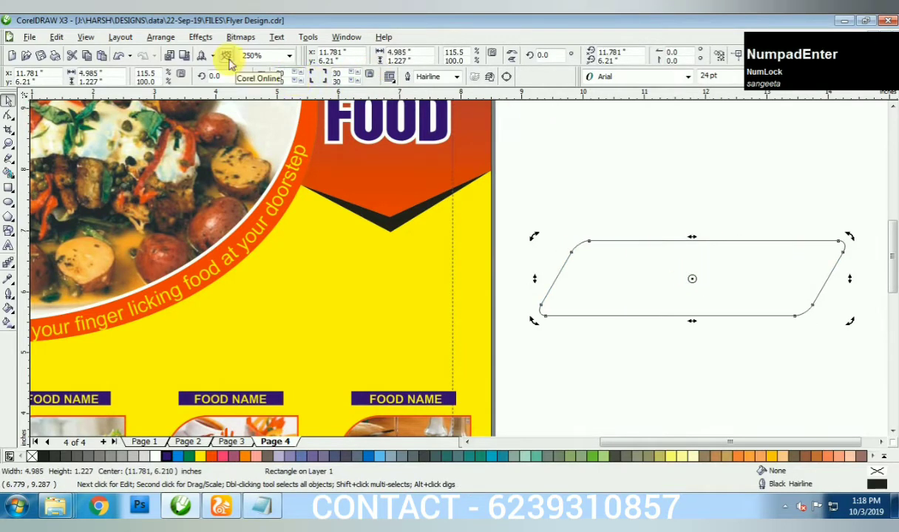
pyautogui.click(572, 144)
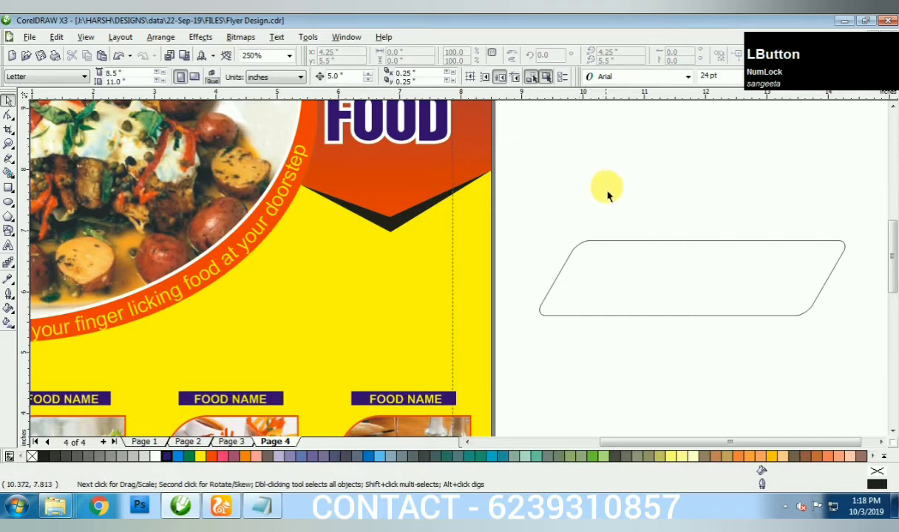
# - Draw a thin rectangle above the band and slant it to match
pyautogui.press('F6')
pyautogui.moveTo(556, 214); pyautogui.dragTo(743, 242)
pyautogui.hotkey('ctrl', 'z')
pyautogui.moveTo(559, 214); pyautogui.dragTo(750, 241)
pyautogui.press('space')
pyautogui.click(653, 214)
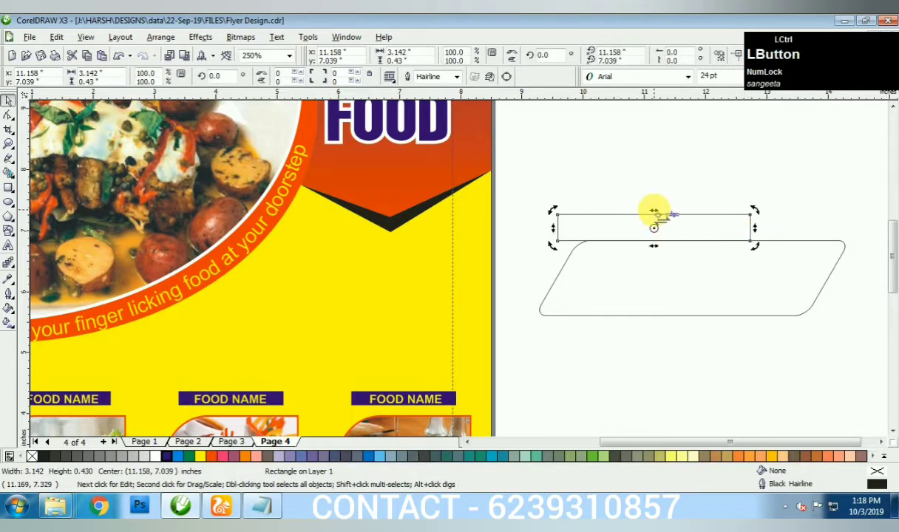
pyautogui.moveTo(653, 211); pyautogui.dragTo(670, 211)
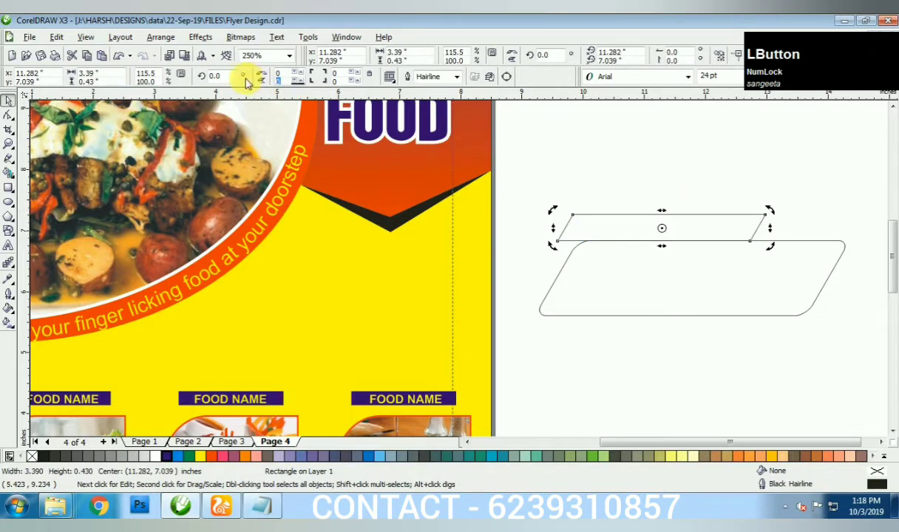
pyautogui.press('KP_Enter')
pyautogui.click(629, 186)
pyautogui.hotkey('ctrl', 'z')
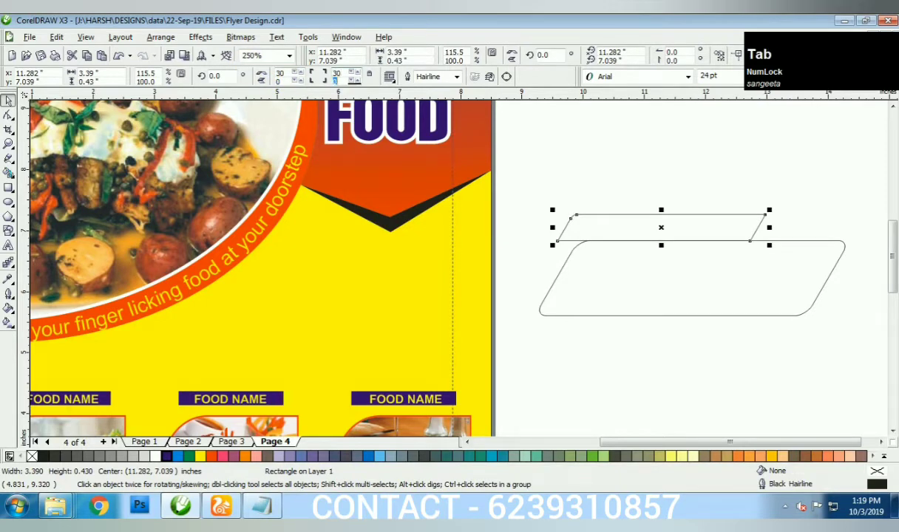
# - Draw a freehand fold triangle between the bands, filled black with no outline
pyautogui.scroll(2, 564, 268)
pyautogui.press('F5')
pyautogui.click(435, 200)
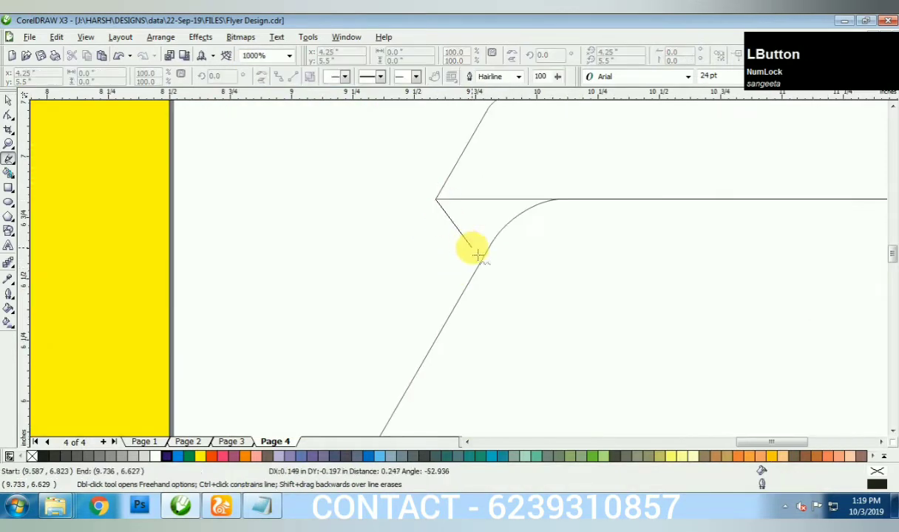
pyautogui.click(472, 284)
pyautogui.press('space')
pyautogui.press('space')
pyautogui.click(442, 290)
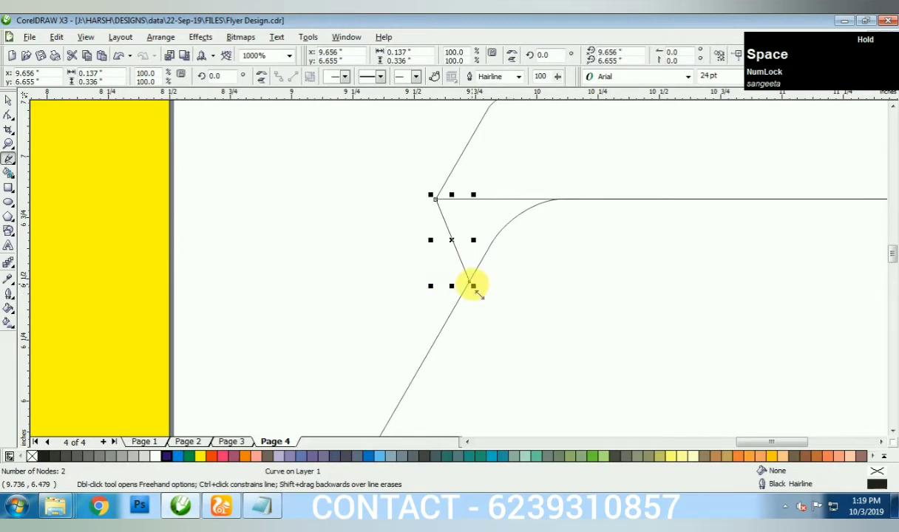
pyautogui.click(472, 284)
pyautogui.click(565, 200)
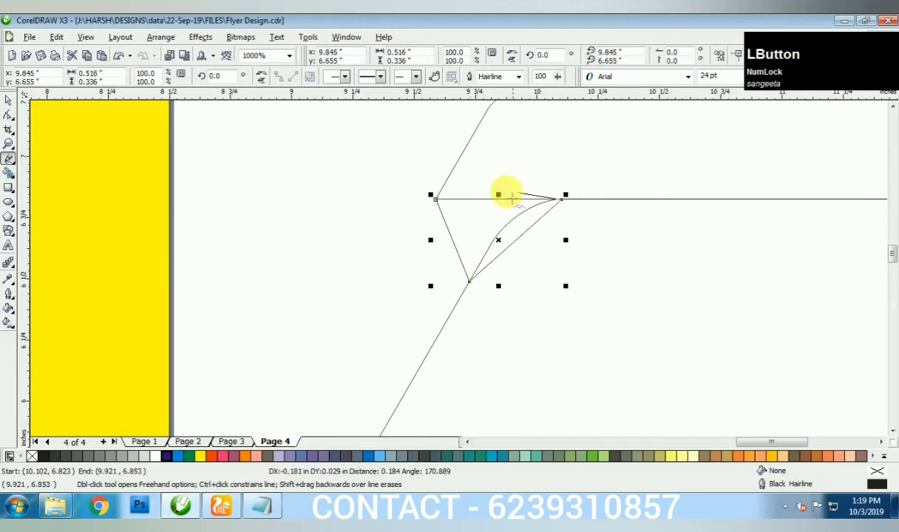
pyautogui.click(437, 200)
pyautogui.press('space')
pyautogui.click(42, 456)
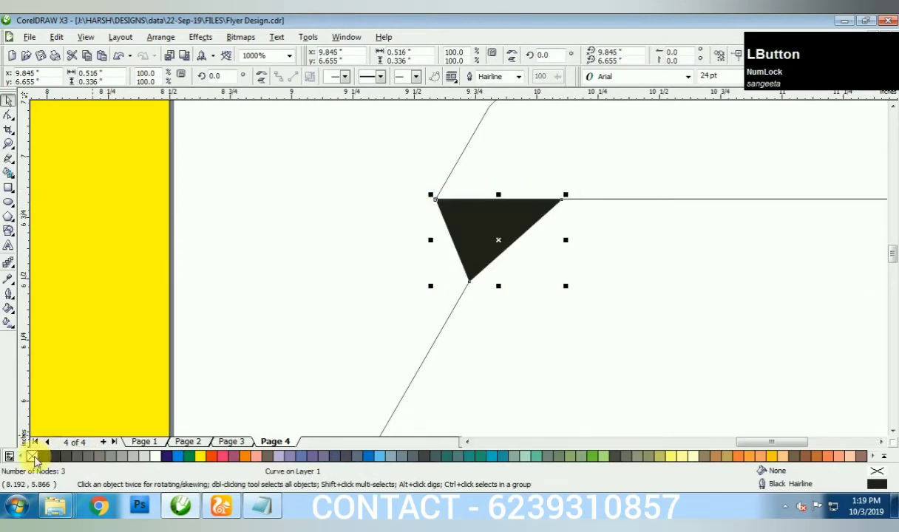
pyautogui.rightClick(32, 457)
# - Fill the lower band red and the upper band dark purple, removing their outlines
pyautogui.scroll(-2, 417, 259)
pyautogui.click(458, 253)
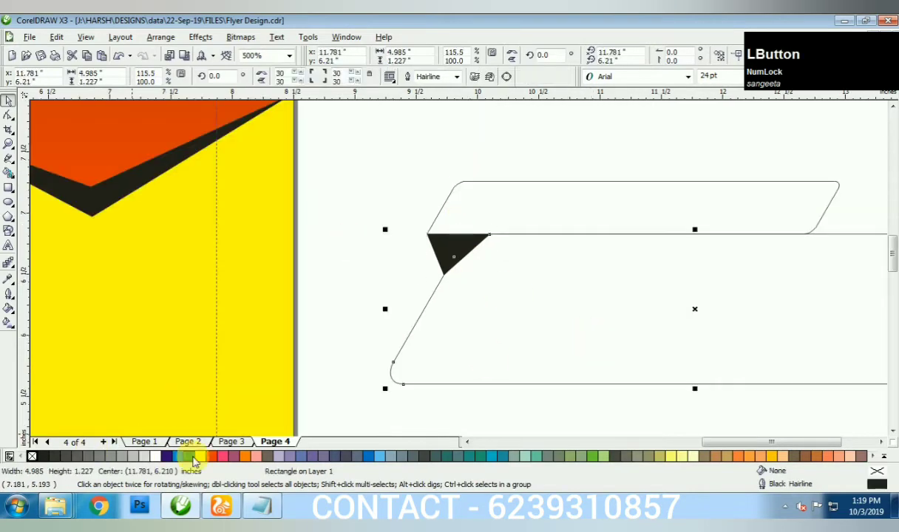
pyautogui.click(211, 457)
pyautogui.rightClick(32, 456)
pyautogui.click(471, 188)
pyautogui.click(165, 456)
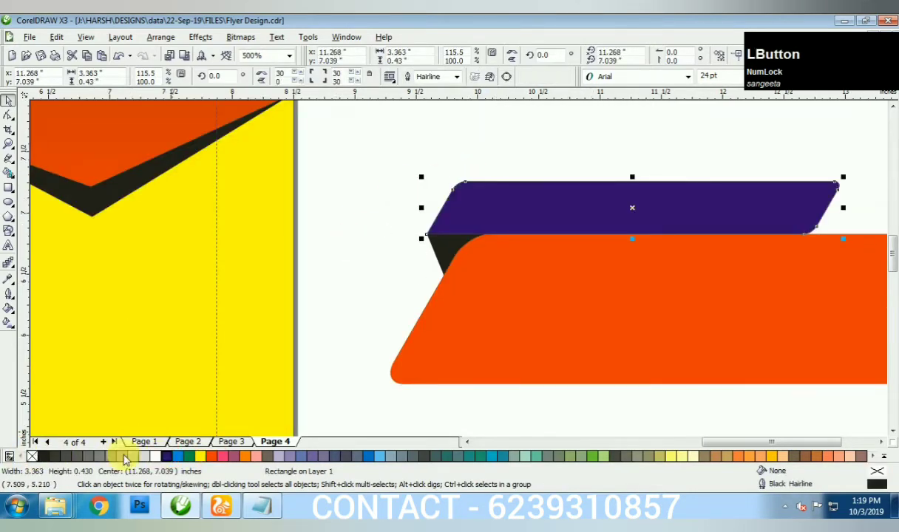
pyautogui.rightClick(32, 456)
pyautogui.click(419, 202)
pyautogui.scroll(-3, 447, 245)
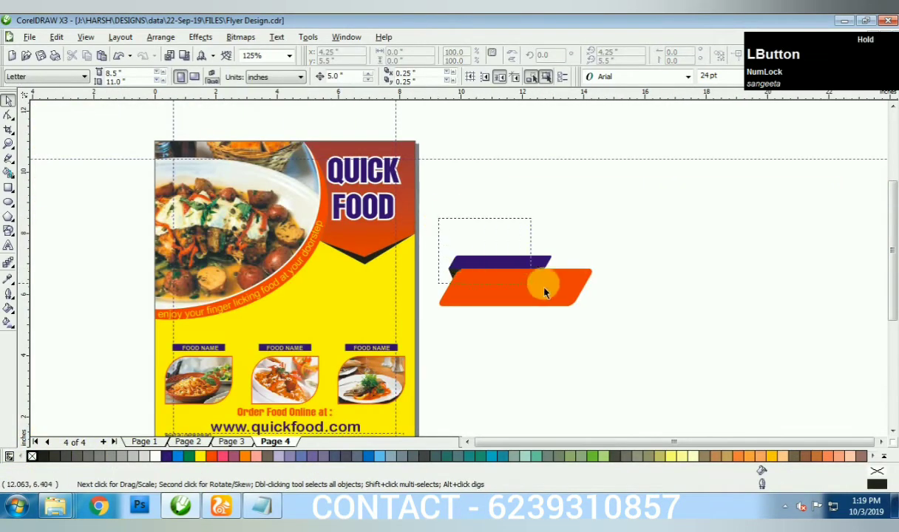
# - Copy the purple band below the orange band and send its black fold behind it
pyautogui.moveTo(545, 293); pyautogui.dragTo(559, 322)
pyautogui.scroll(4, 538, 292)
pyautogui.moveTo(461, 375); pyautogui.dragTo(507, 329)
pyautogui.click(629, 277)
pyautogui.press('pagedown')
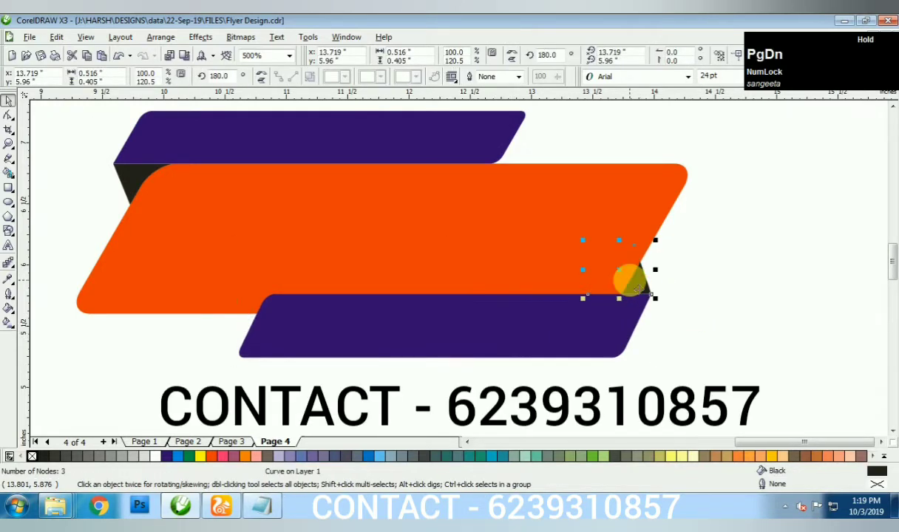
pyautogui.moveTo(582, 315); pyautogui.dragTo(599, 313)
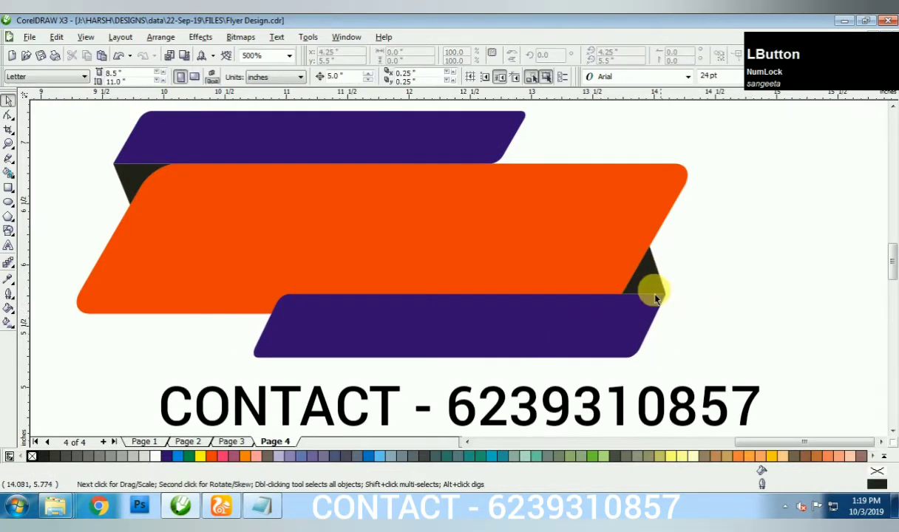
# - Stretch the upper purple band and its black fold taller
pyautogui.click(357, 164)
pyautogui.keyDown('shift'); pyautogui.click(133, 178); pyautogui.keyUp('shift')
pyautogui.scroll(1, 133, 177)
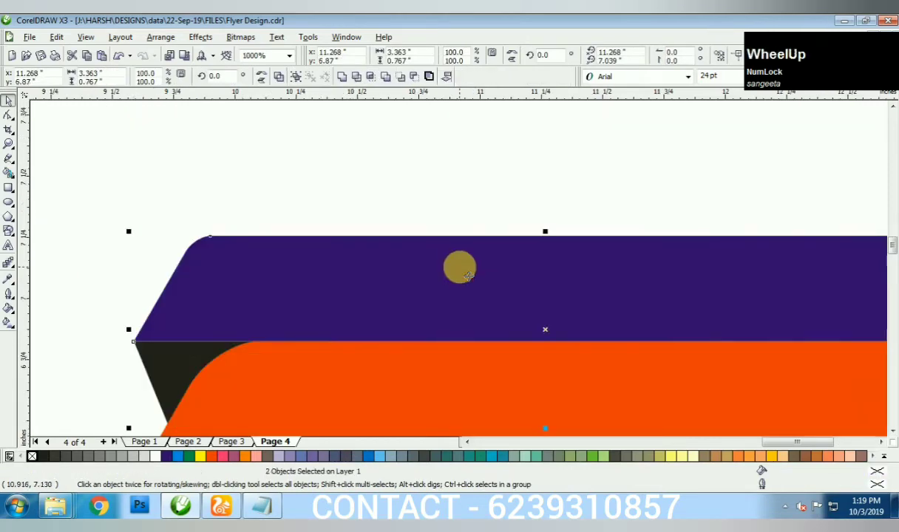
pyautogui.moveTo(547, 233); pyautogui.dragTo(551, 208)
pyautogui.scroll(-2, 458, 265)
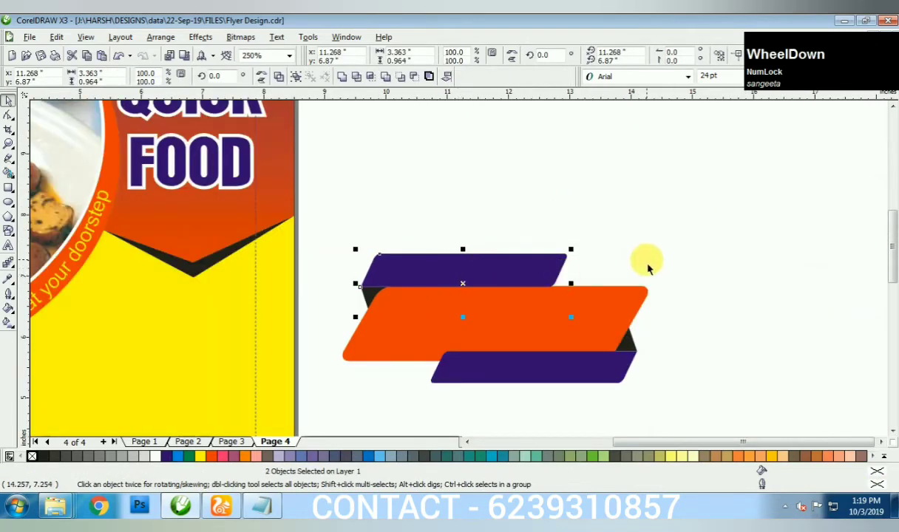
pyautogui.scroll(2, 471, 261)
pyautogui.scroll(-2, 470, 261)
pyautogui.click(460, 268)
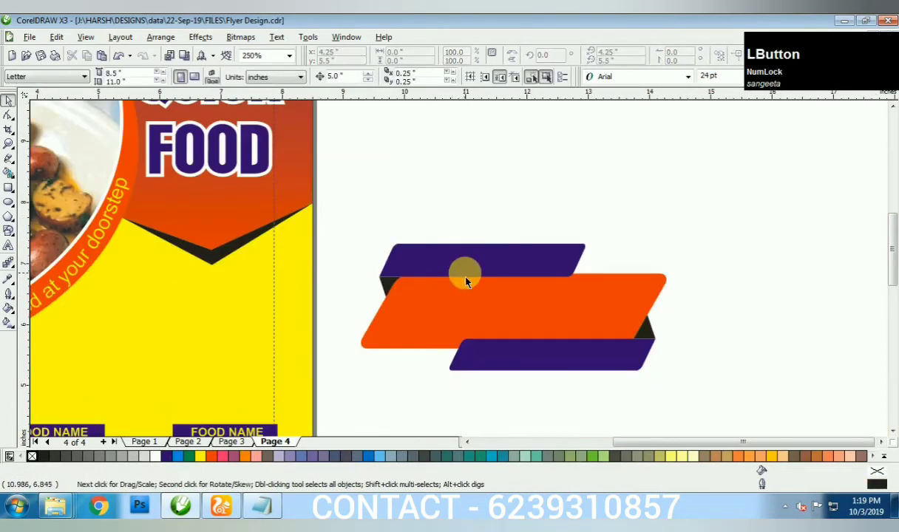
# - Type FRESH FOOD in capitals and set it to Arroyo at 60 pt
pyautogui.press('F8')
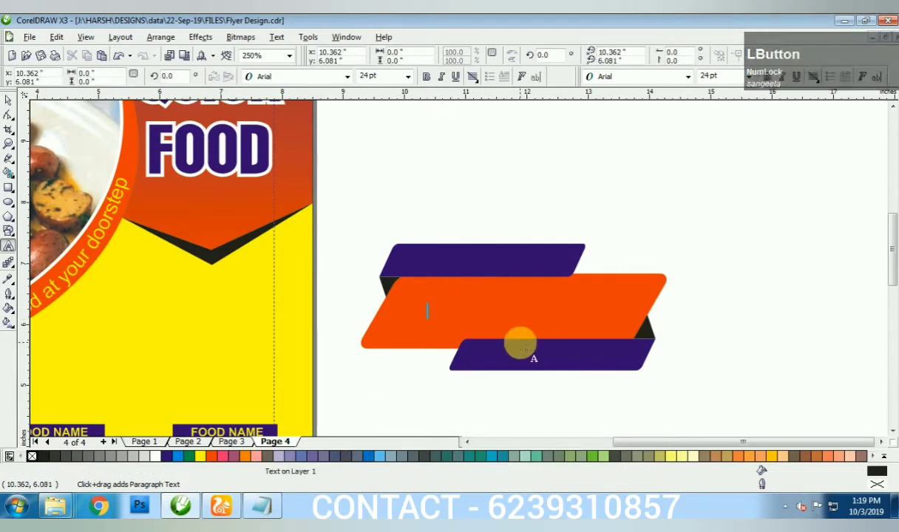
pyautogui.press('capslock')
pyautogui.write('FRESH FOOD')
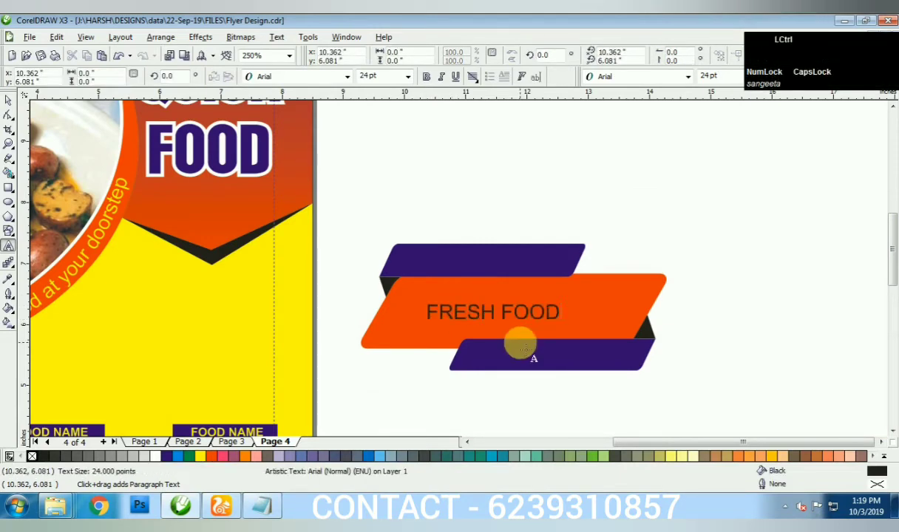
pyautogui.hotkey('ctrl', 'a')
pyautogui.click(345, 76)
pyautogui.click(345, 116)
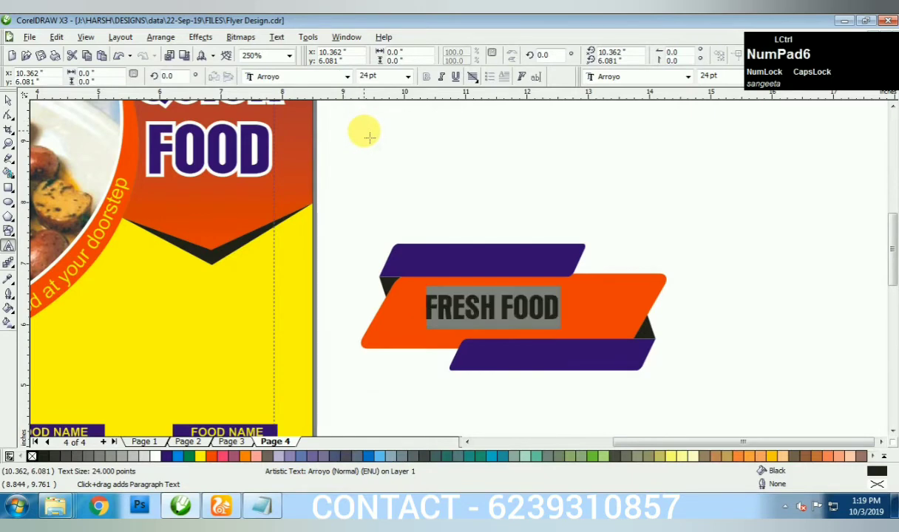
pyautogui.press('ctrl+KP_6')
pyautogui.press('ctrl+KP_6')
pyautogui.press('ctrl+KP_6')
pyautogui.press('ctrl+KP_2')
pyautogui.press('ctrl+KP_2')
pyautogui.press('ctrl+KP_2')
pyautogui.press('ctrl+KP_2')
pyautogui.press('ctrl+KP_2')
pyautogui.press('ctrl+KP_2')
pyautogui.press('ctrl+KP_2')
pyautogui.press('ctrl+KP_2')
pyautogui.press('ctrl+KP_2')
pyautogui.press('ctrl+KP_2')
pyautogui.press('ctrl+KP_2')
pyautogui.press('ctrl+KP_2')
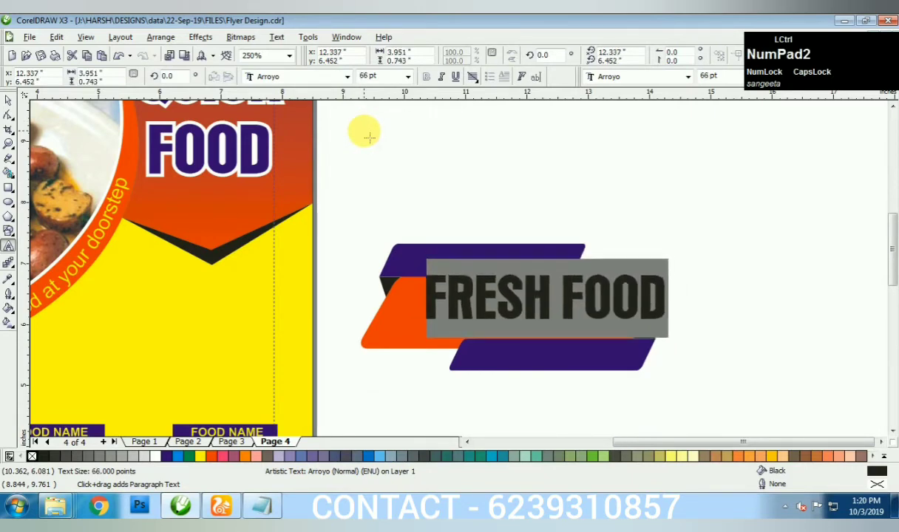
pyautogui.press('space')
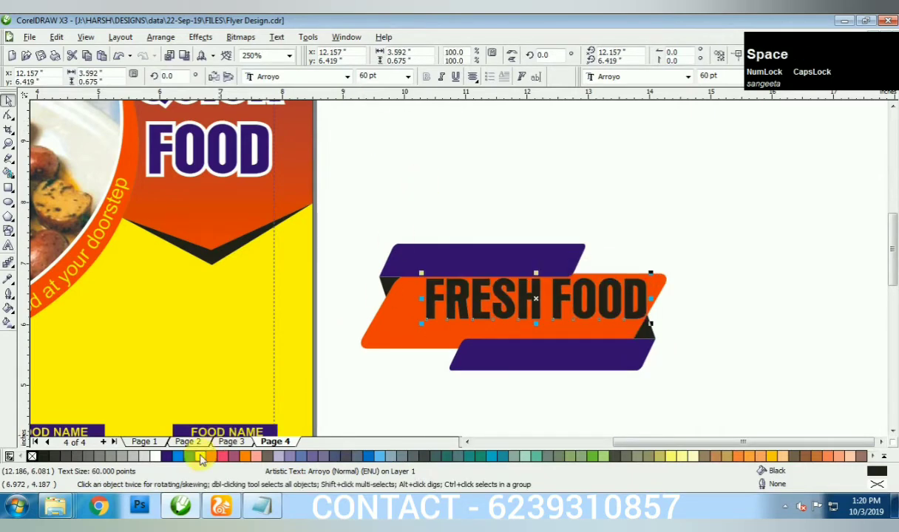
# - Colour FRESH FOOD yellow and centre it on the orange band
pyautogui.click(200, 456)
pyautogui.keyDown('shift'); pyautogui.click(391, 326); pyautogui.keyUp('shift')
pyautogui.press('e')
pyautogui.press('c')
pyautogui.press('F8')
pyautogui.scroll(2, 469, 268)
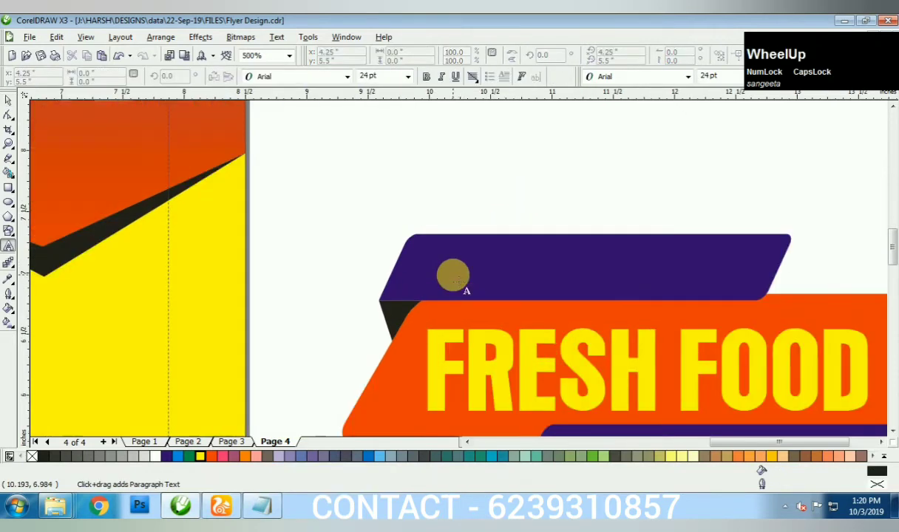
pyautogui.click(454, 274)
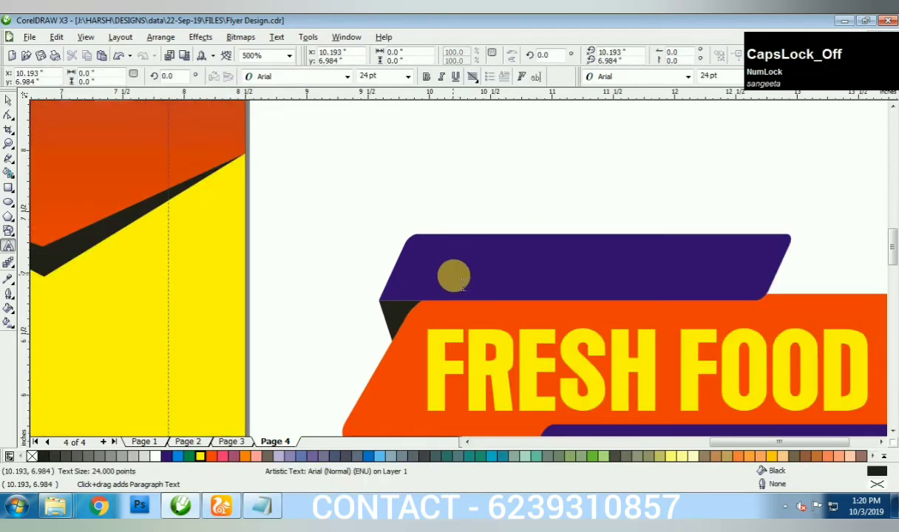
# - Type 'Buy 1 Get 1 Free' in Arroyo and centre it on the upper purple band
pyautogui.click(477, 155)
pyautogui.write('Buy')
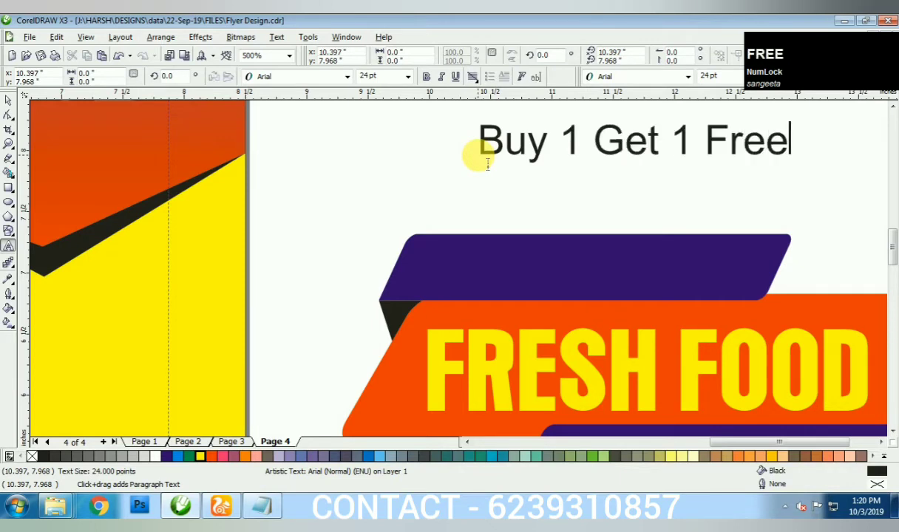
pyautogui.write(' 1 Get 1 Free')
pyautogui.hotkey('ctrl', 'a')
pyautogui.click(348, 83)
pyautogui.click(335, 105)
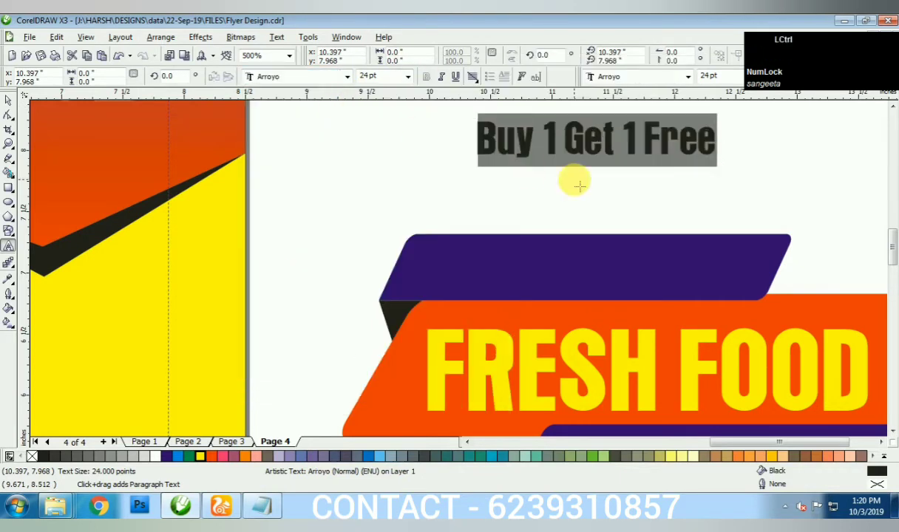
pyautogui.press('space')
pyautogui.keyDown('shift'); pyautogui.click(545, 264); pyautogui.keyUp('shift')
pyautogui.press('e')
pyautogui.press('c')
# - Colour the offer text white, enlarge it to 26 pt, and re-centre it on the band
pyautogui.click(474, 268)
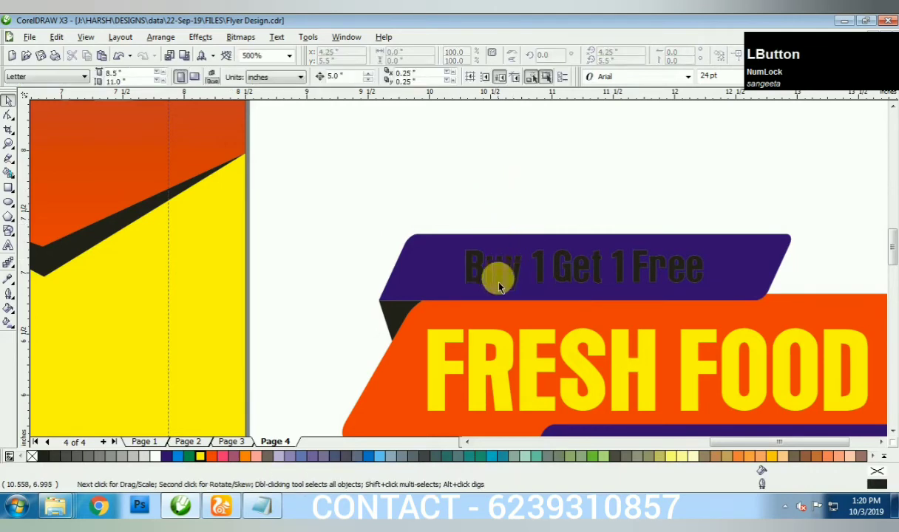
pyautogui.click(155, 458)
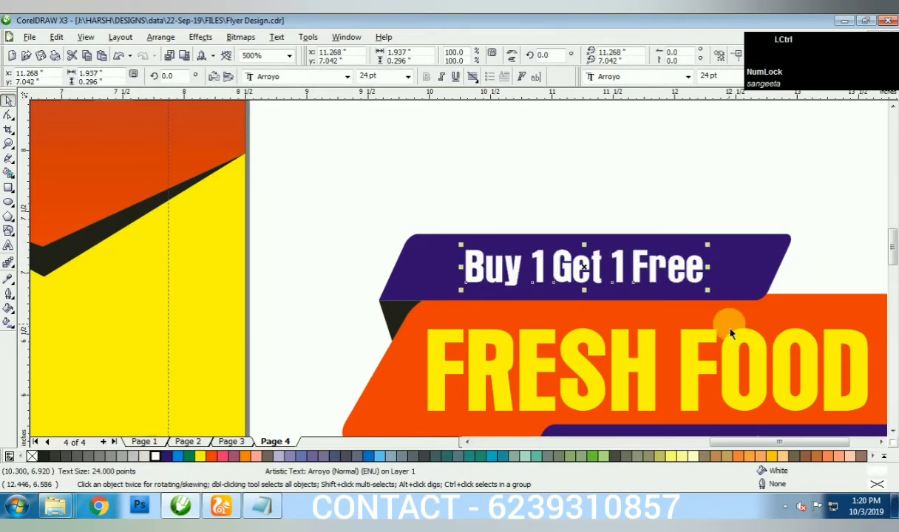
pyautogui.press('ctrl+KP_8')
pyautogui.press('space')
pyautogui.press('e')
pyautogui.keyDown('shift'); pyautogui.click(414, 258); pyautogui.keyUp('shift')
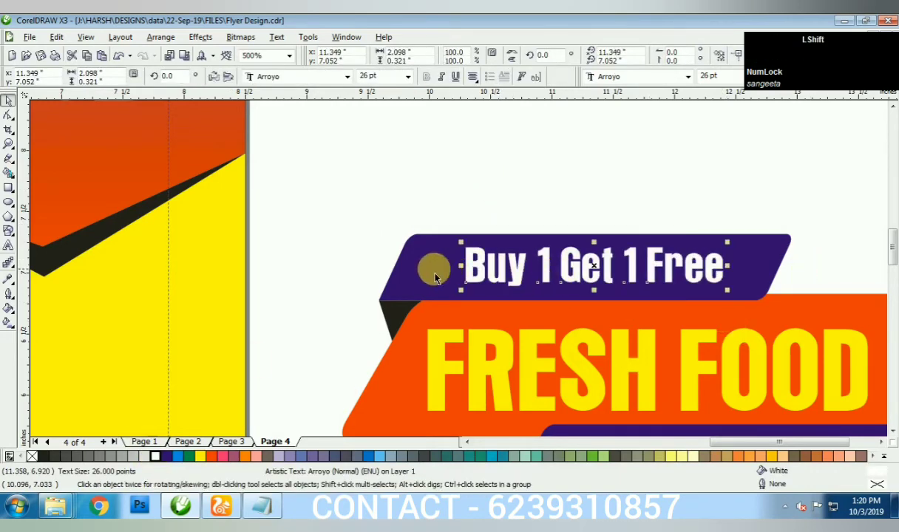
pyautogui.press('e')
pyautogui.press('c')
pyautogui.click(461, 190)
# - Enlarge the 'Buy 1 Get 1 Free' text to 30 pt
pyautogui.click(565, 272)
pyautogui.press('ctrl+KP_8')
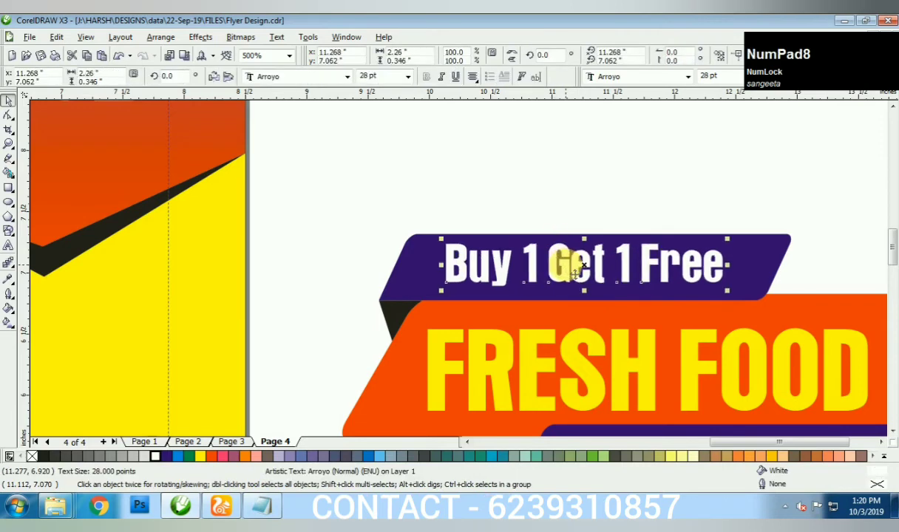
pyautogui.scroll(-1, 568, 277)
pyautogui.press('ctrl+KP_8')
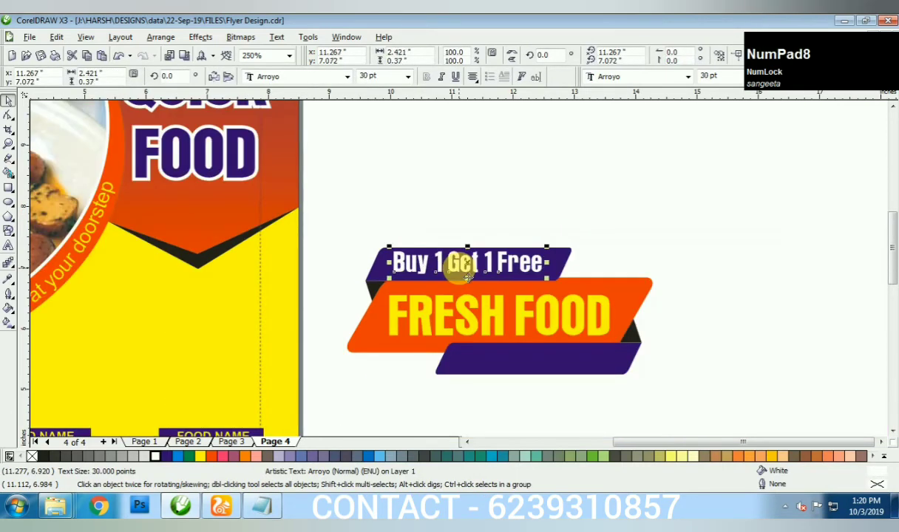
pyautogui.scroll(1, 462, 275)
pyautogui.scroll(-1, 458, 273)
# - Copy the offer text to the lower band and change it to 'Delivered at a time' at 29 pt
pyautogui.moveTo(458, 261); pyautogui.dragTo(517, 360)
pyautogui.press('space')
pyautogui.scroll(1, 518, 360)
pyautogui.hotkey('ctrl', 'a')
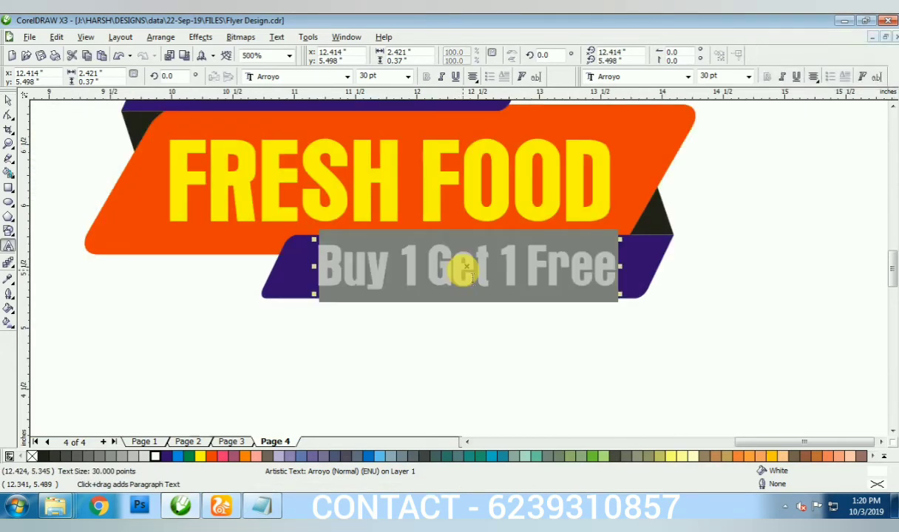
pyautogui.write('de')
pyautogui.press('BackSpace')
pyautogui.press('BackSpace')
pyautogui.write('Deliver')
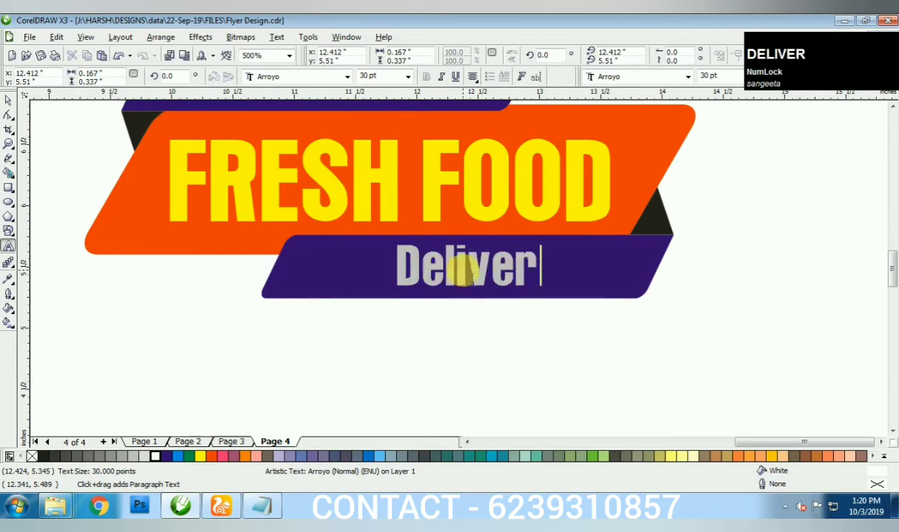
pyautogui.write('ed at a time')
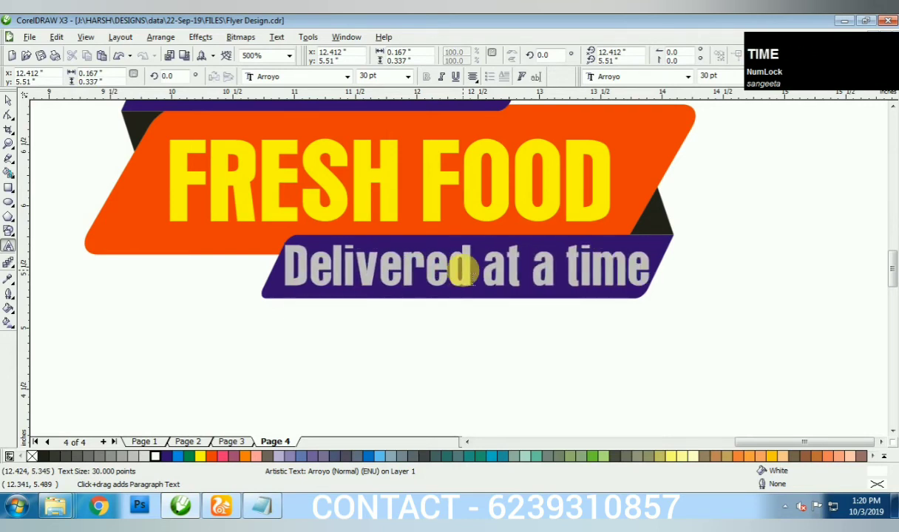
pyautogui.hotkey('ctrl', 'space')
pyautogui.press('ctrl+KP_2')
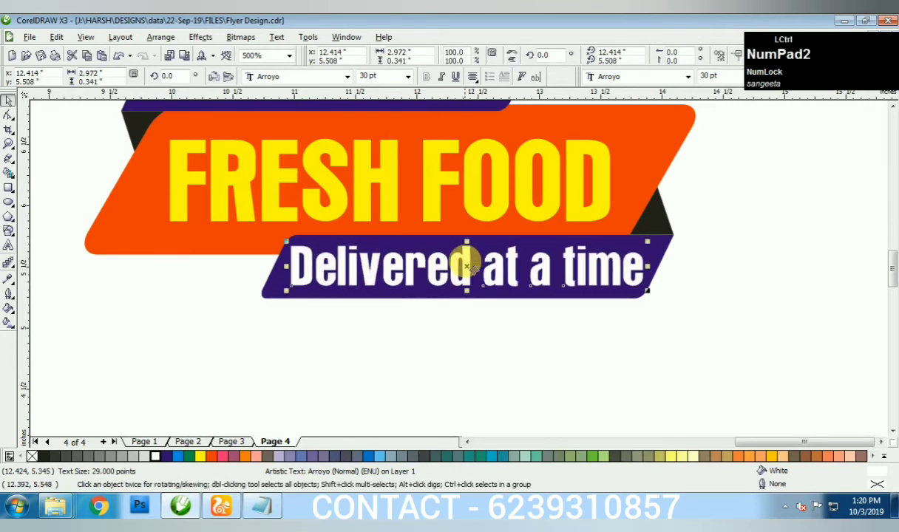
pyautogui.scroll(-2, 467, 262)
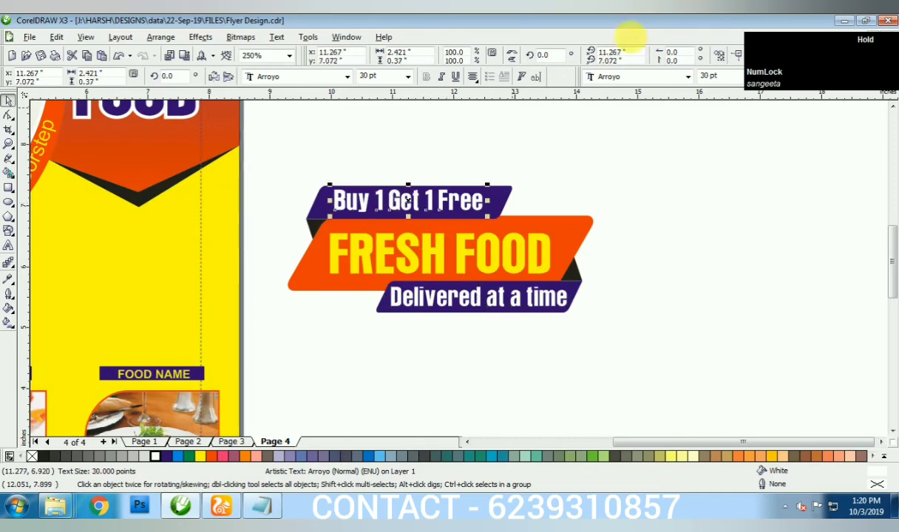
# - Group all the ribbon badge parts and move the badge onto the flyer
pyautogui.click(531, 196)
pyautogui.scroll(-1, 531, 196)
pyautogui.moveTo(296, 375); pyautogui.dragTo(337, 363)
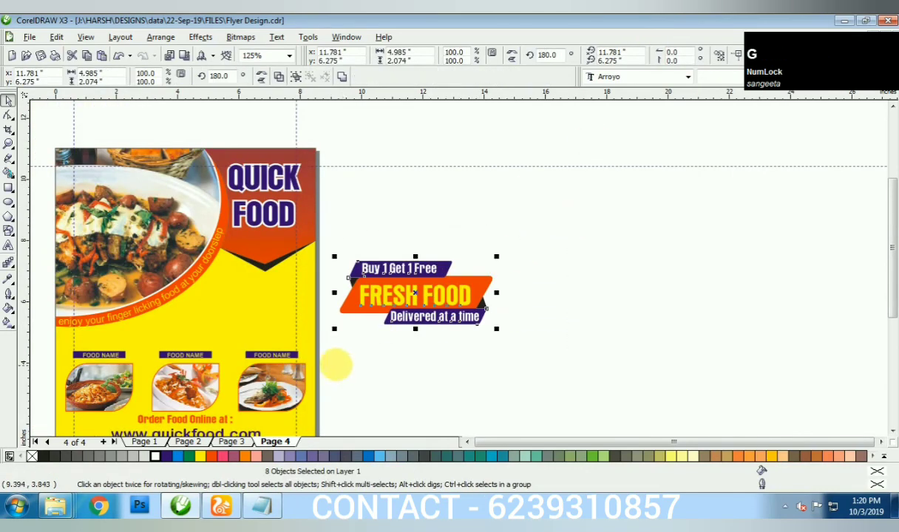
pyautogui.hotkey('ctrl', 'g')
pyautogui.moveTo(411, 293); pyautogui.dragTo(235, 293)
# - Scale the badge slightly smaller and position it just below the hero photo
pyautogui.scroll(1, 462, 278)
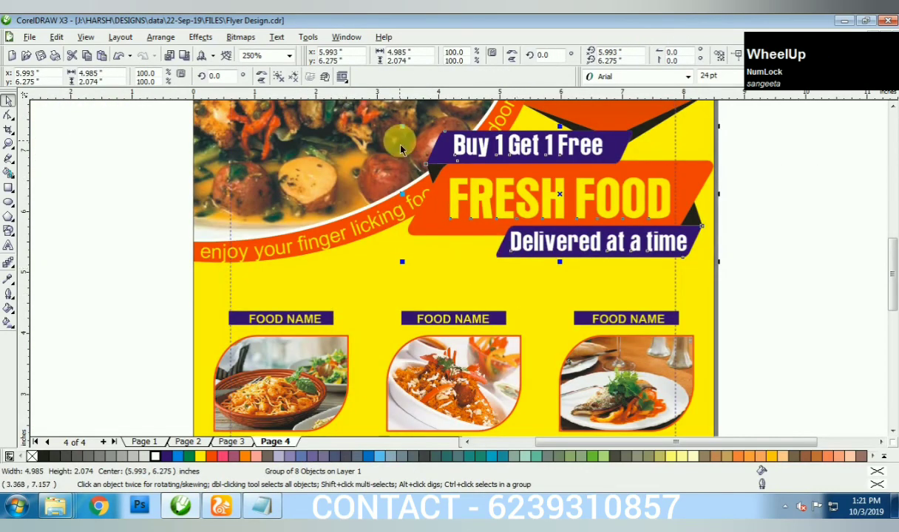
pyautogui.moveTo(406, 130); pyautogui.dragTo(436, 142)
pyautogui.moveTo(577, 198); pyautogui.dragTo(569, 225)
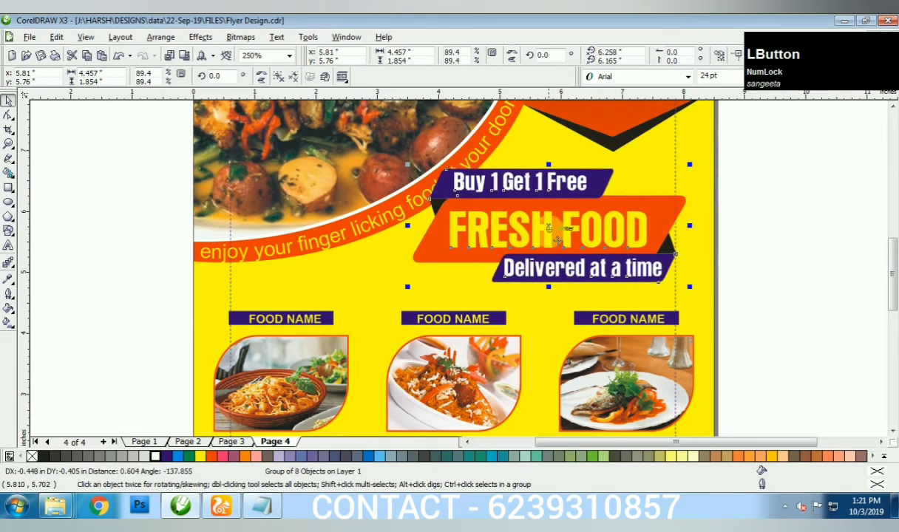
pyautogui.moveTo(696, 299); pyautogui.dragTo(673, 290)
pyautogui.moveTo(551, 237); pyautogui.dragTo(569, 248)
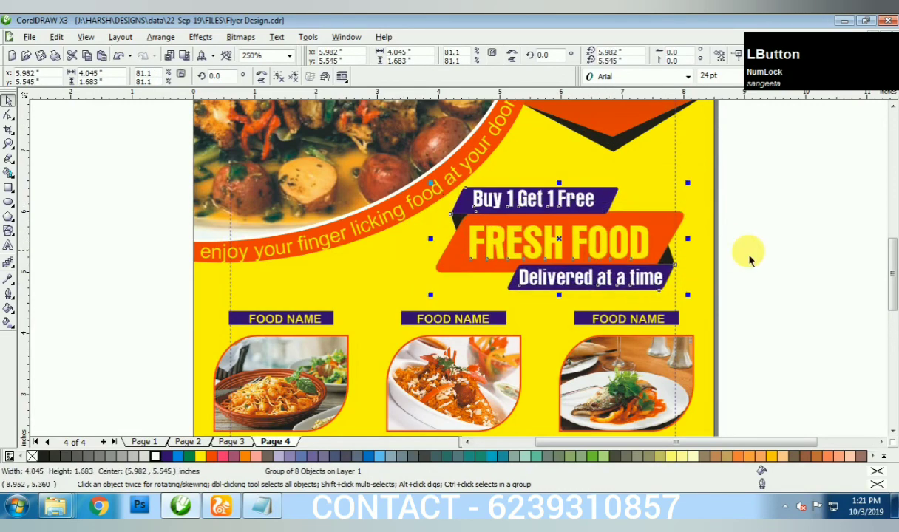
pyautogui.click(799, 268)
# - Group every object on the flyer and preview it full screen
pyautogui.scroll(-2, 742, 261)
pyautogui.scroll(-1, 486, 221)
pyautogui.moveTo(517, 144); pyautogui.dragTo(245, 390)
pyautogui.hotkey('ctrl', 'g')
pyautogui.hotkey('shift', 'F2')
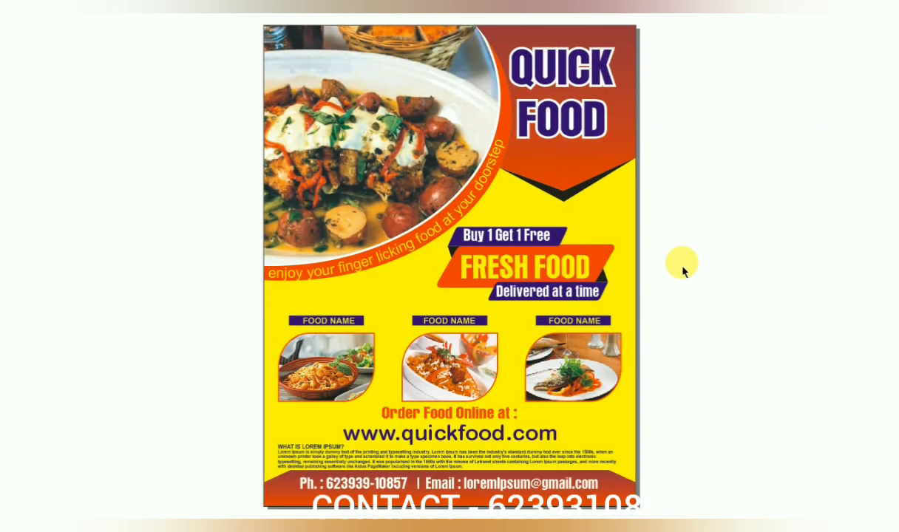